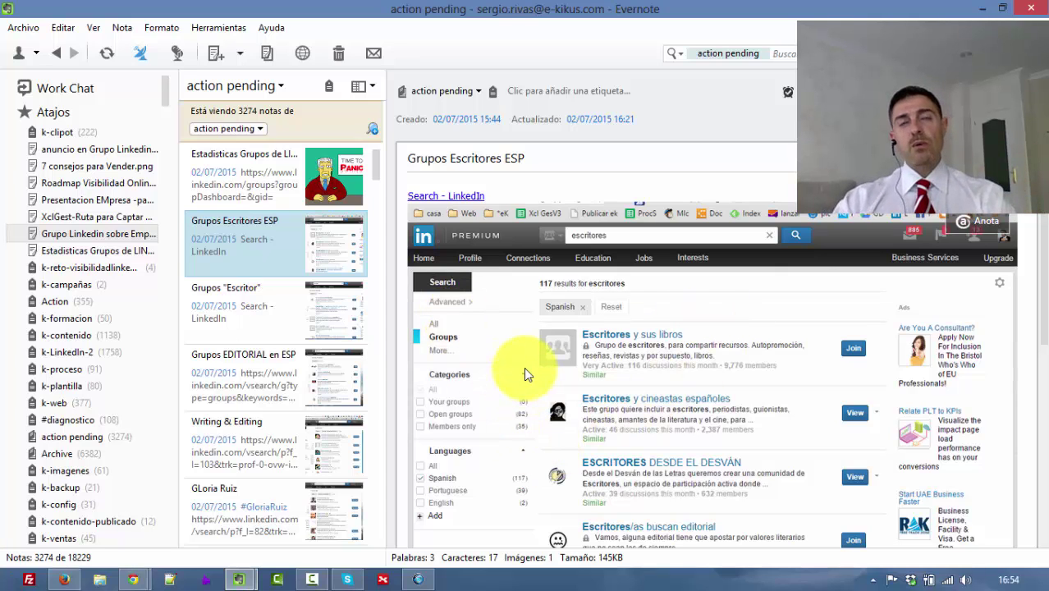
Look through the saved LinkedIn search notes on Escritores groups, "Escritor" groups, EDITORIAL groups in Spanish, and Writing & Editing.
scroll(564, 362, down, 3)
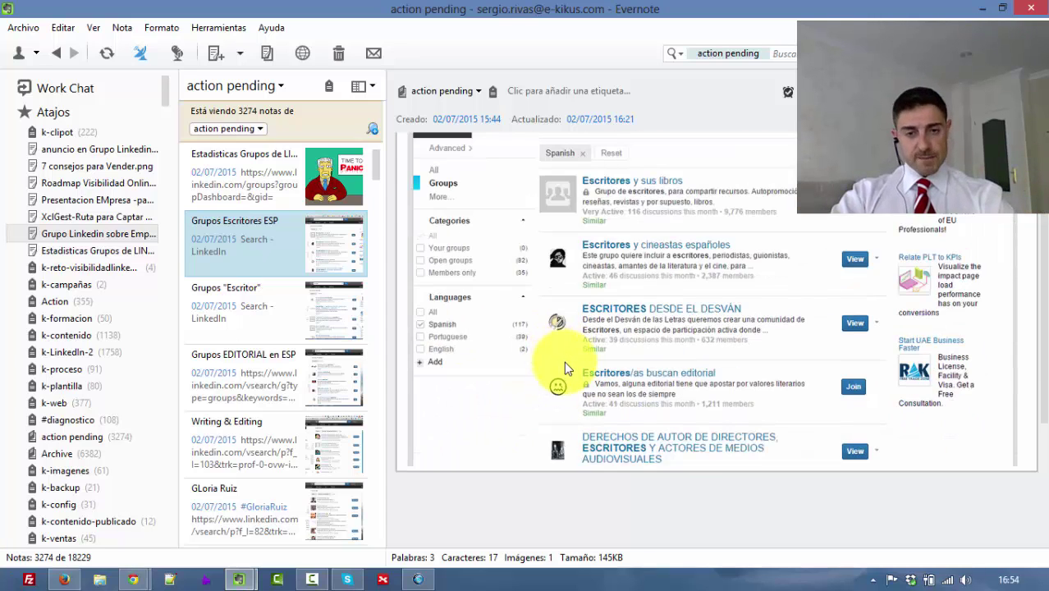
click(215, 327)
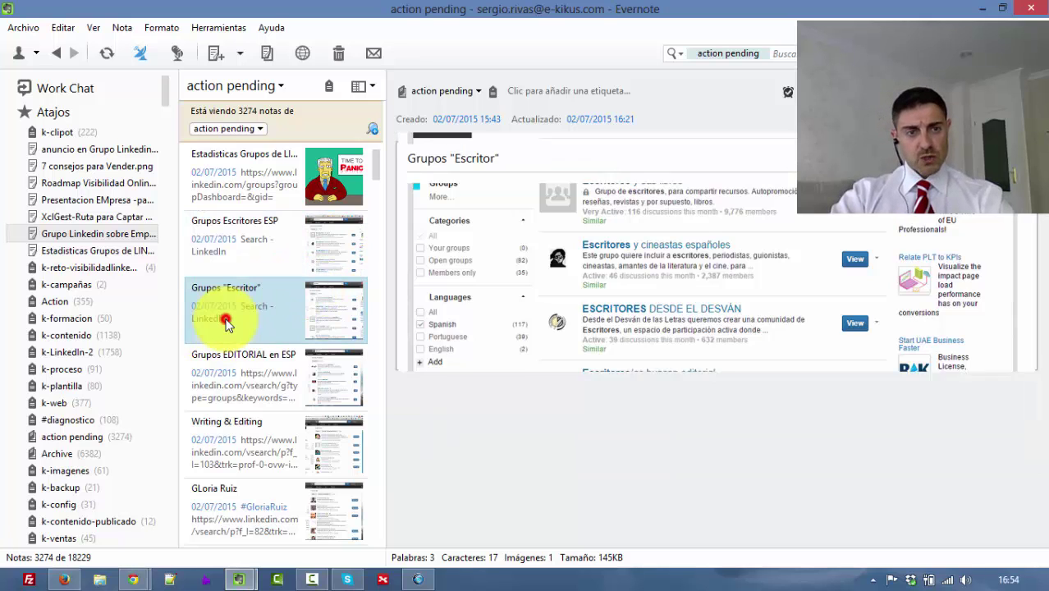
click(247, 380)
click(243, 438)
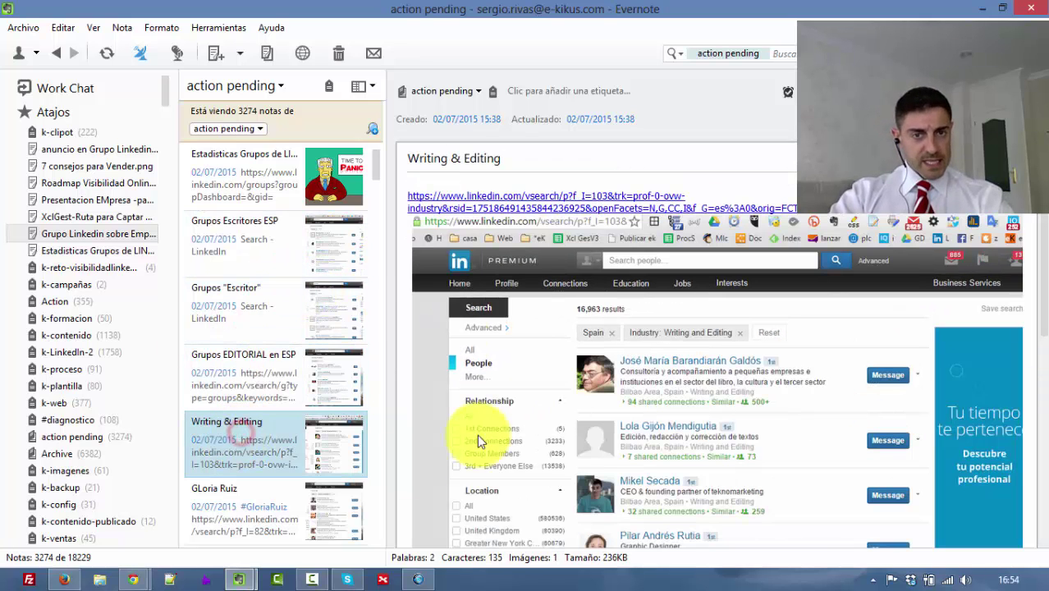
scroll(251, 403, up, 1)
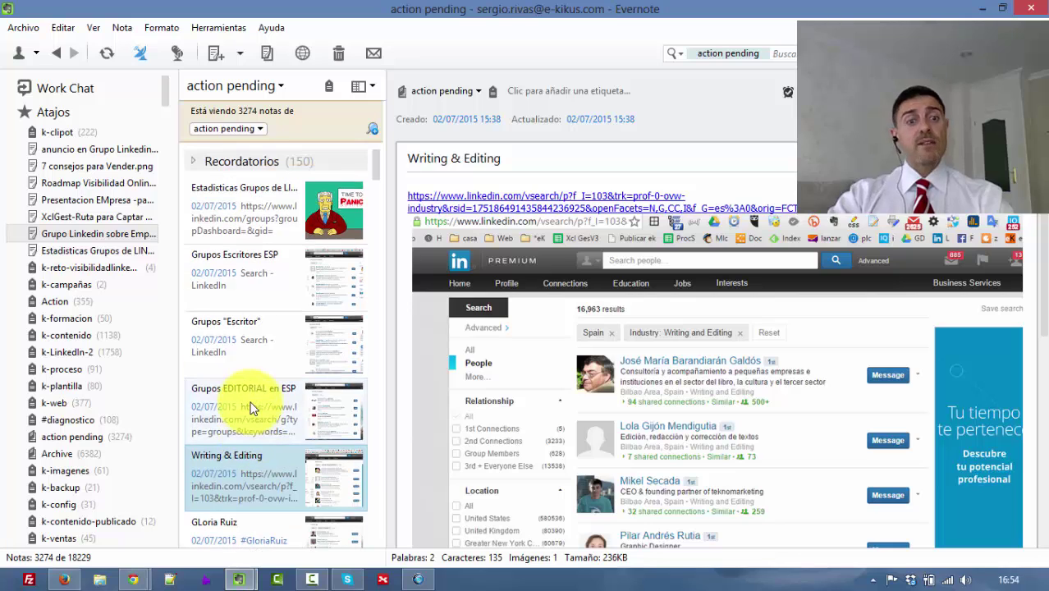
click(243, 293)
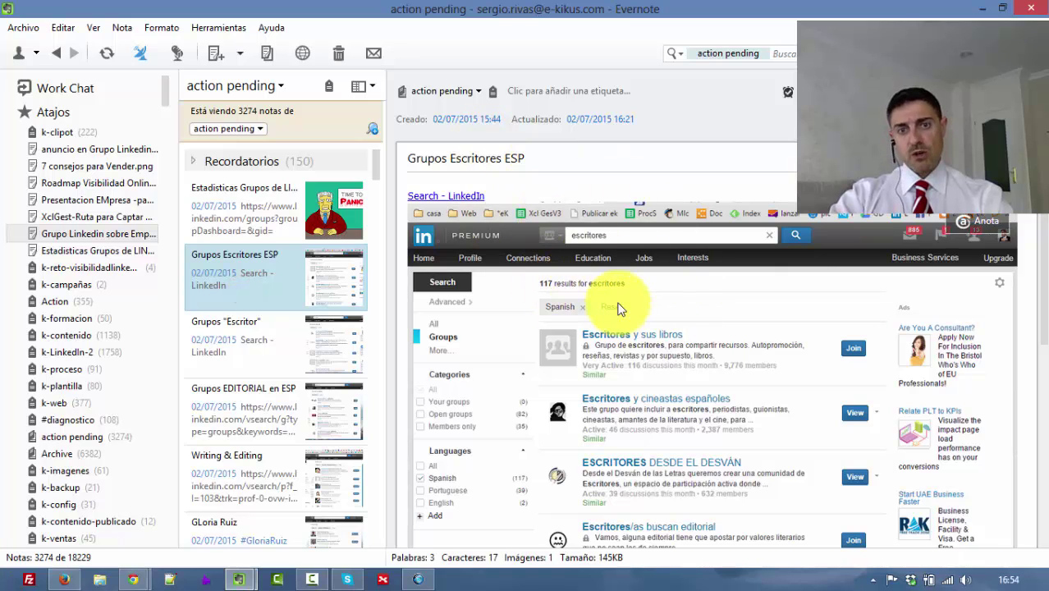
click(201, 346)
click(234, 409)
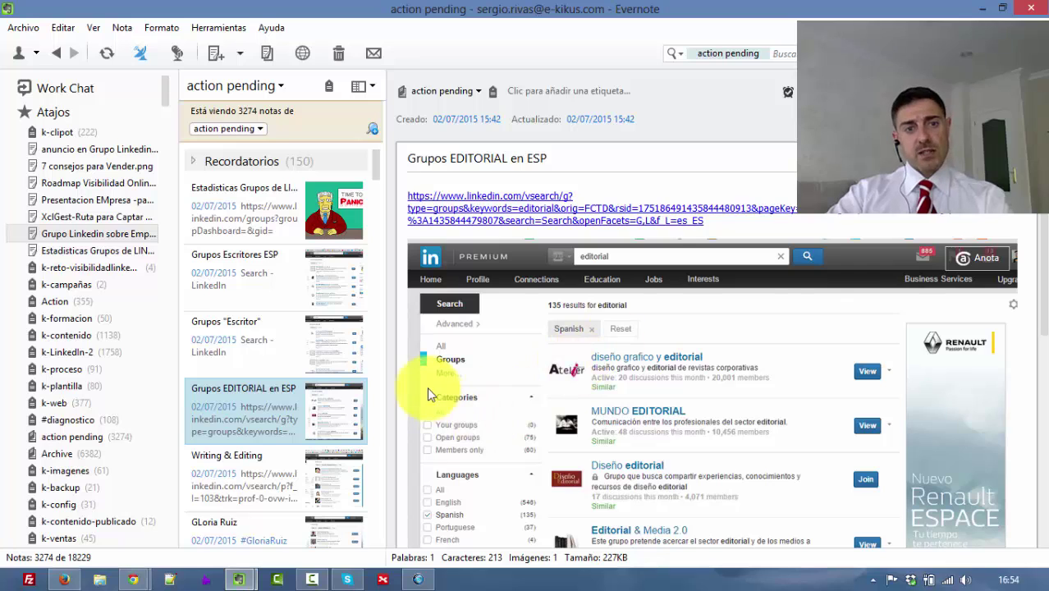
Open the "Grupo Linkedin sobre Emp..." shortcut note and review its group summary, activity, growth and demographics statistics.
click(75, 235)
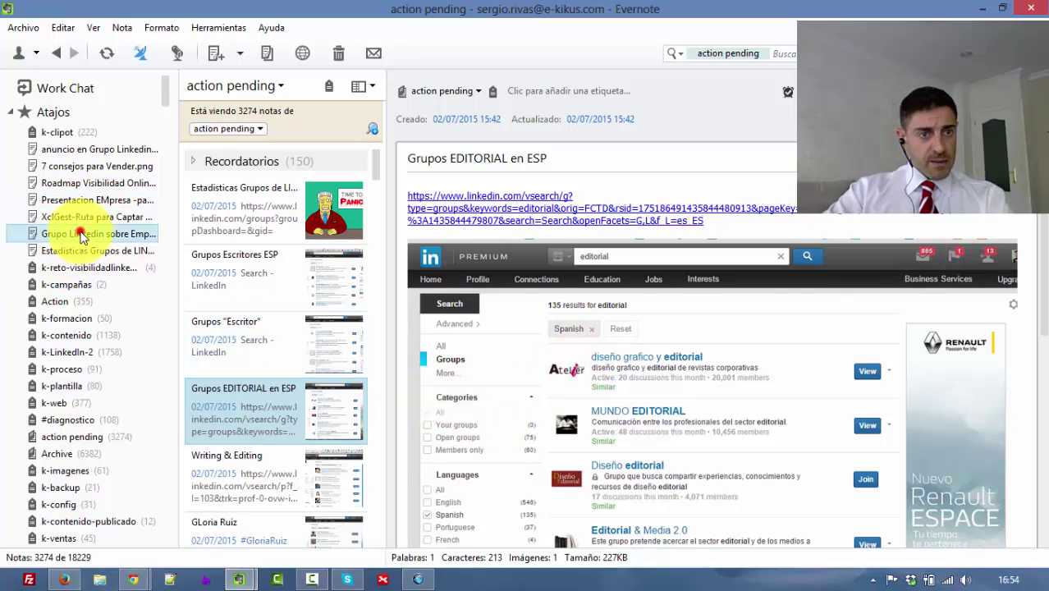
scroll(472, 368, down, 3)
scroll(551, 381, down, 5)
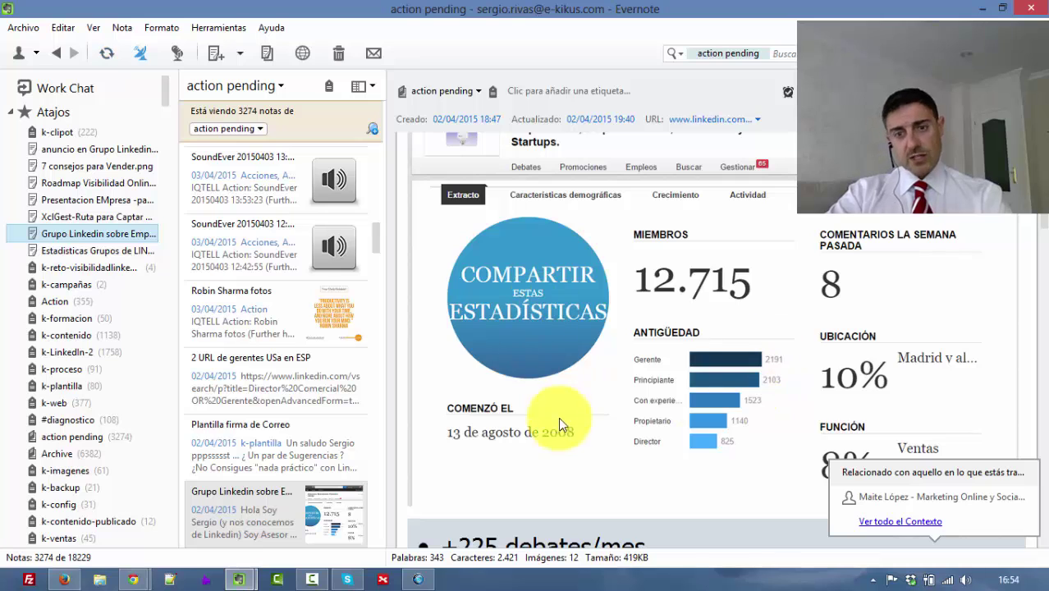
scroll(700, 359, up, 1)
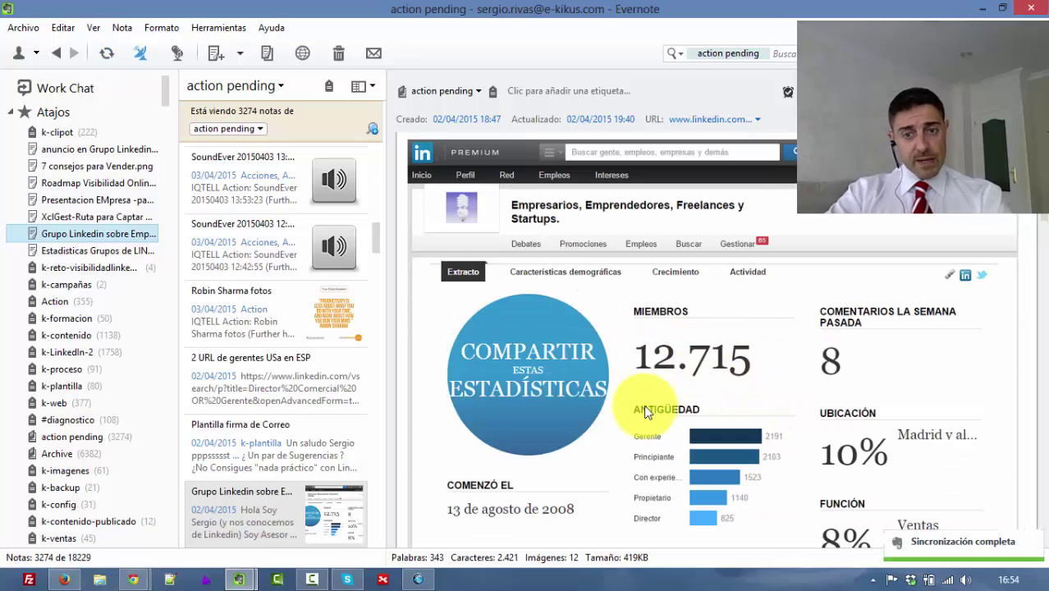
scroll(650, 409, down, 2)
scroll(634, 410, down, 6)
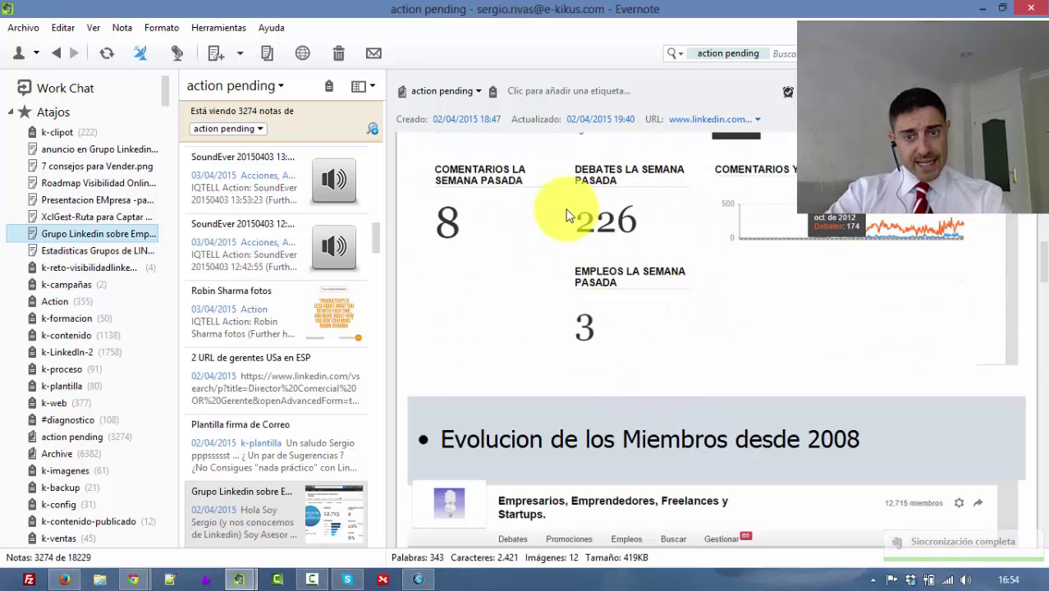
scroll(701, 365, down, 4)
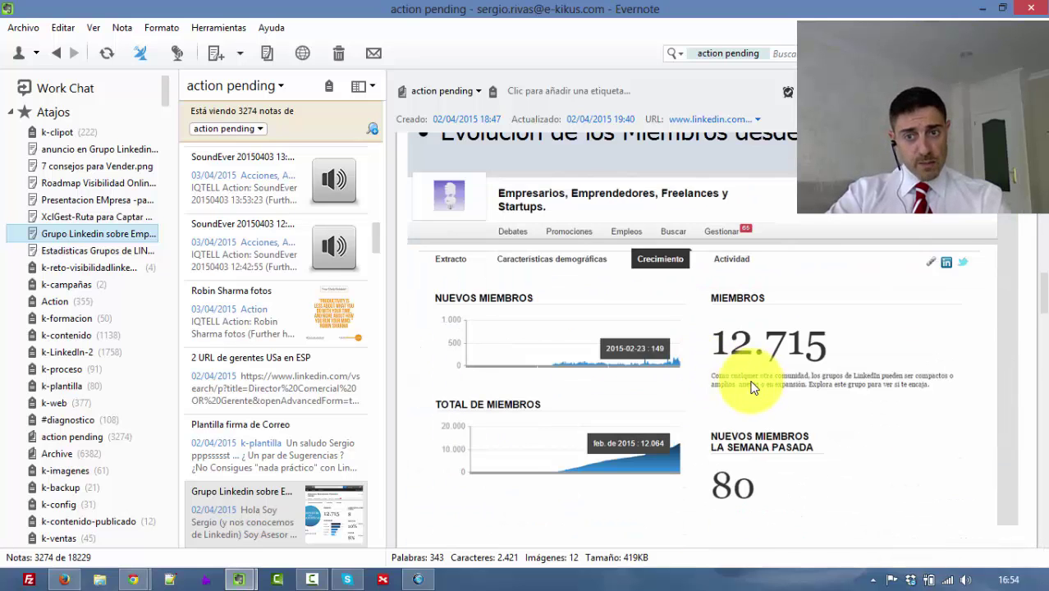
scroll(735, 382, down, 7)
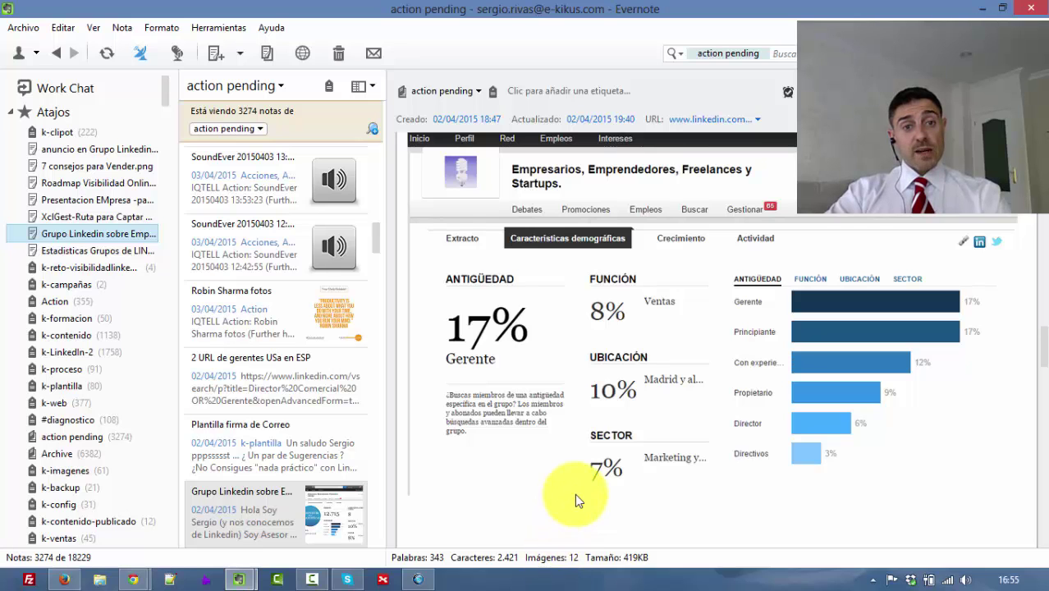
scroll(566, 517, down, 5)
click(104, 254)
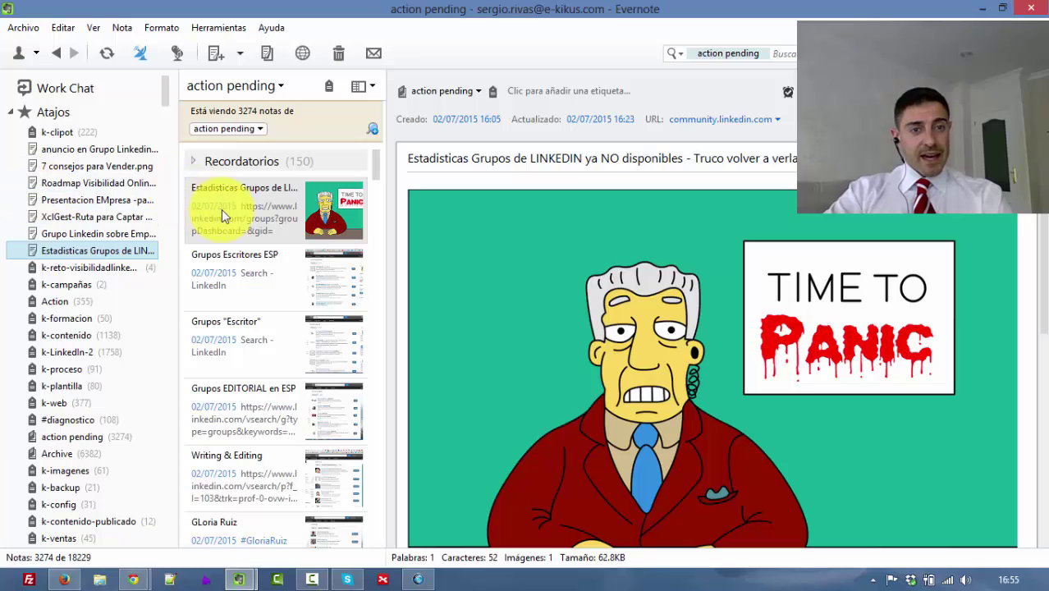
click(264, 220)
scroll(626, 331, down, 5)
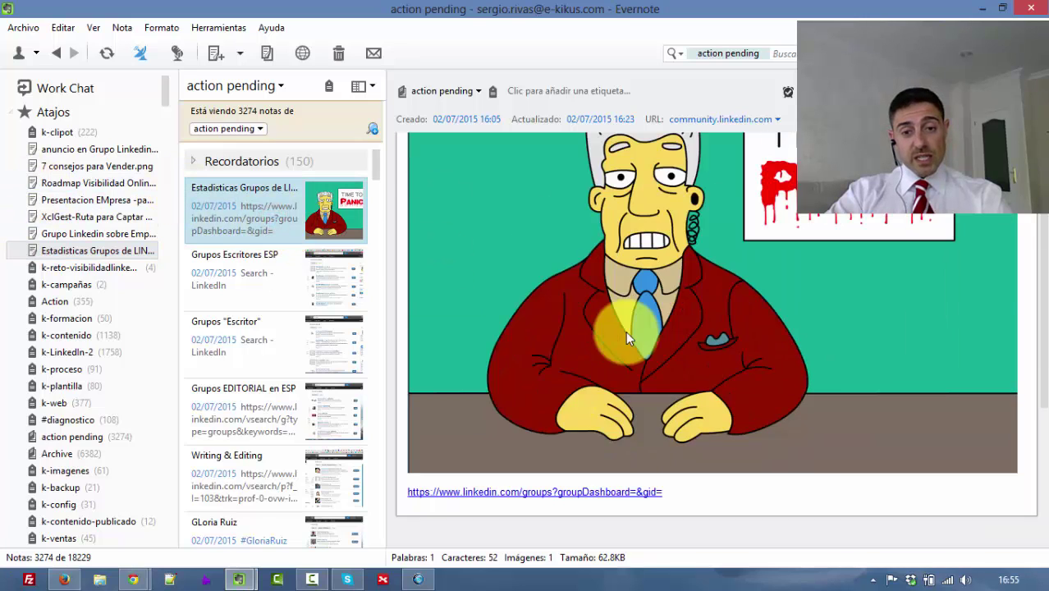
drag(672, 261, 406, 260)
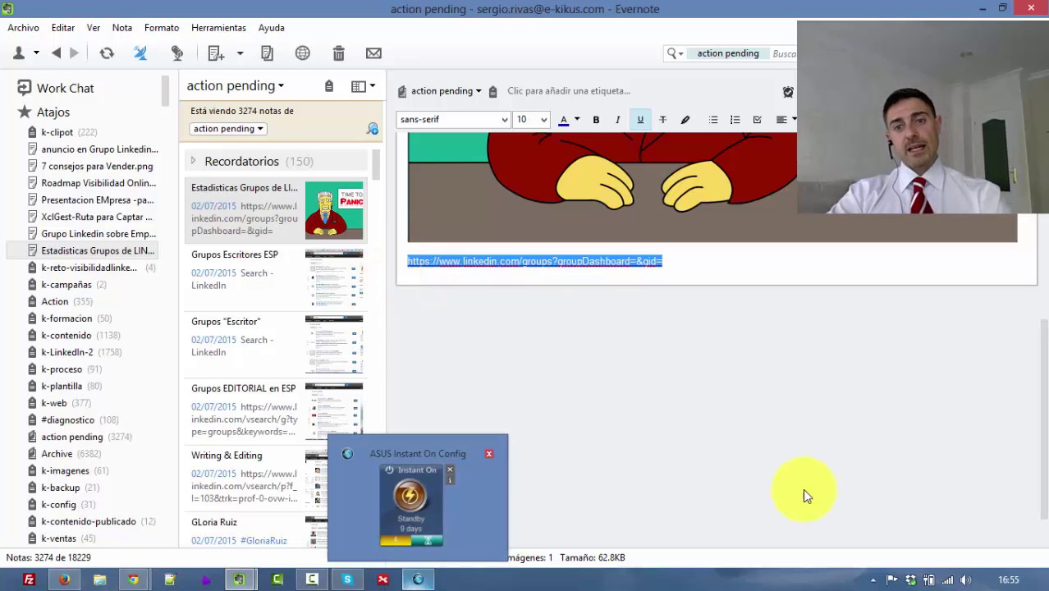
click(743, 265)
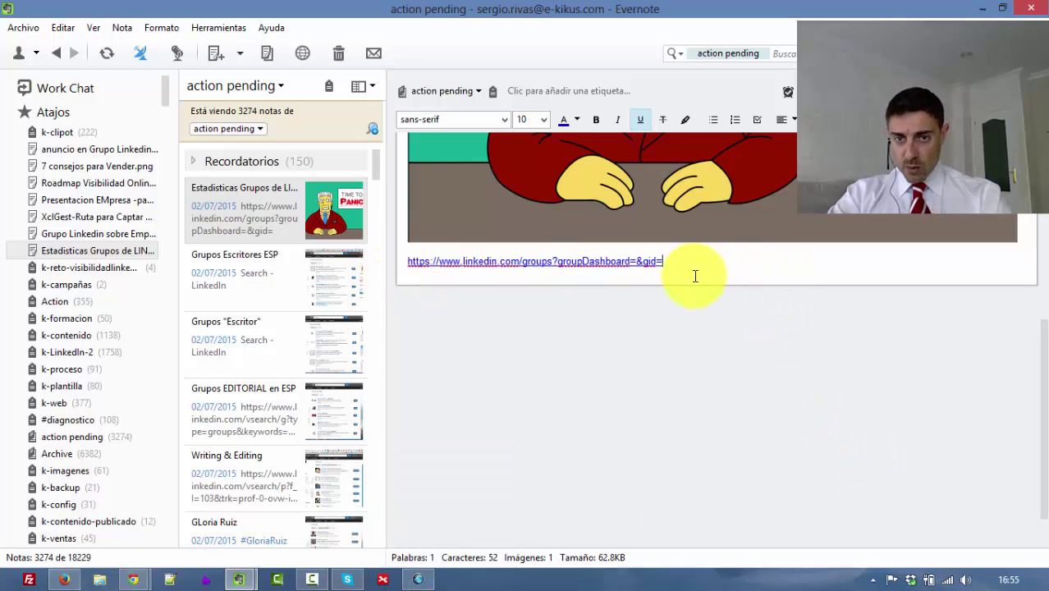
click(662, 261)
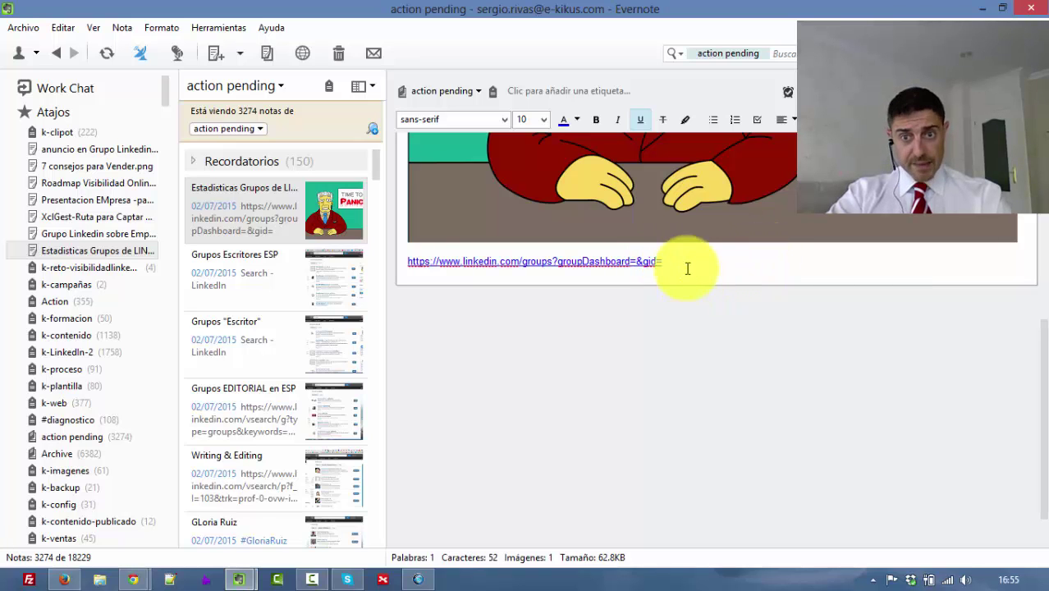
click(676, 265)
shift+click(386, 259)
key(ctrl+c)
Switch to Chrome and load the group's statistics page by replacing the URL before the group ID with the copied link.
key(alt+Tab)
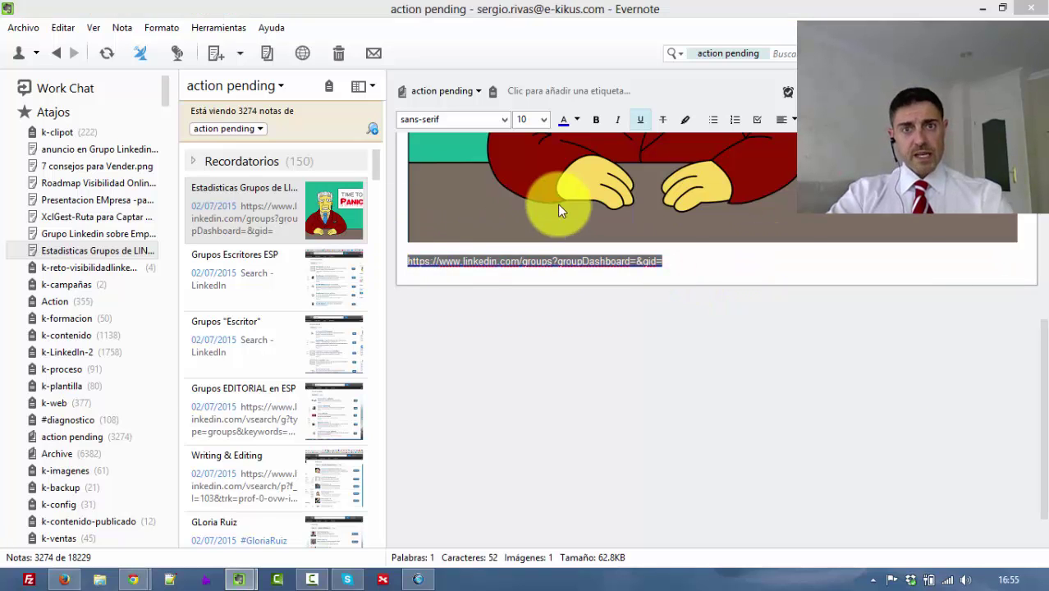
key(alt+Tab)
key(alt+Tab)
key(alt+Tab)
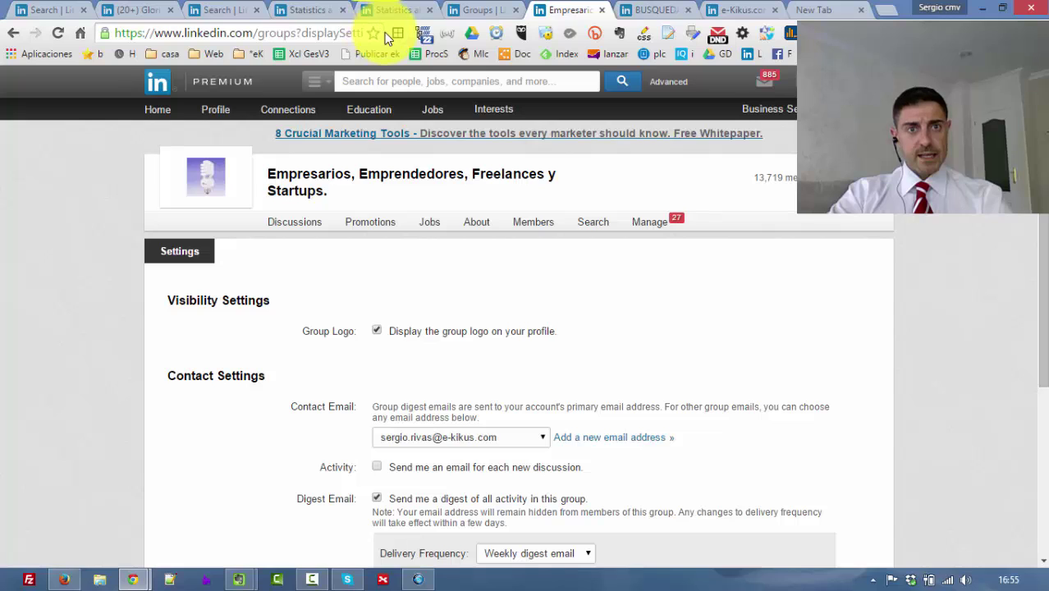
drag(387, 36, 484, 32)
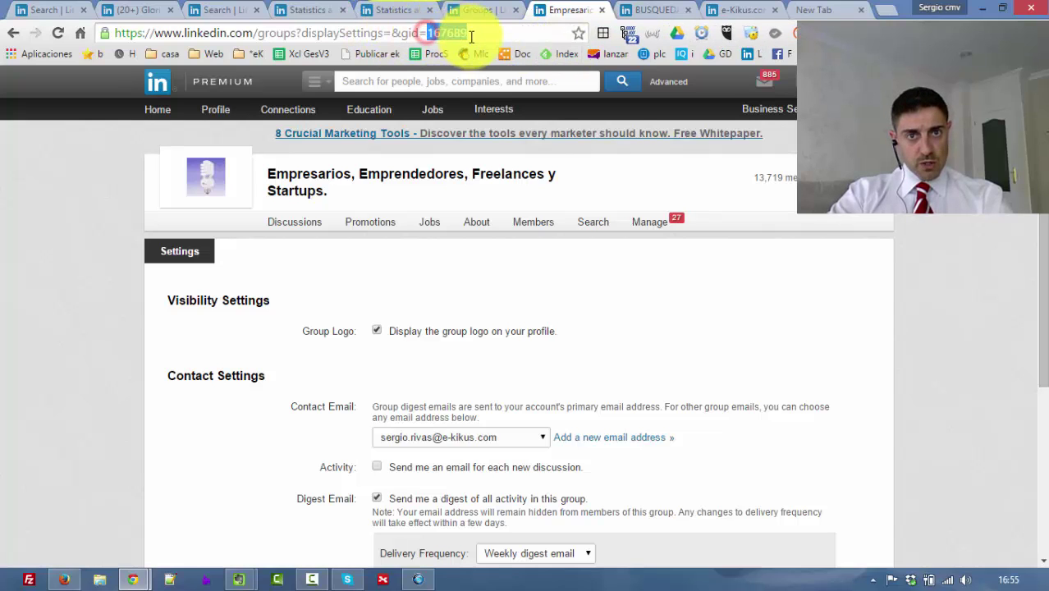
drag(427, 33, 4, 24)
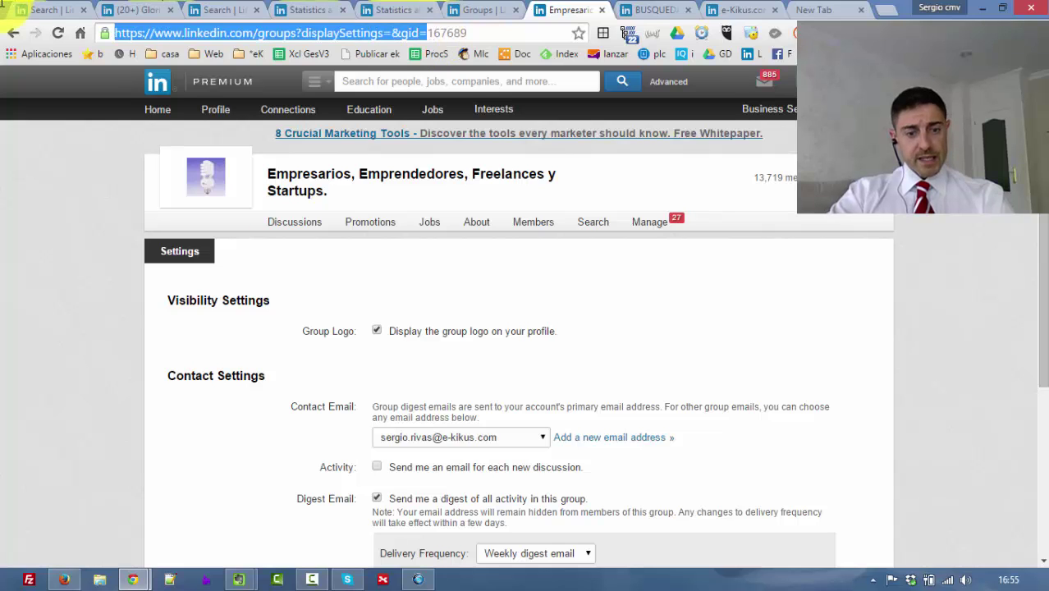
key(ctrl+v)
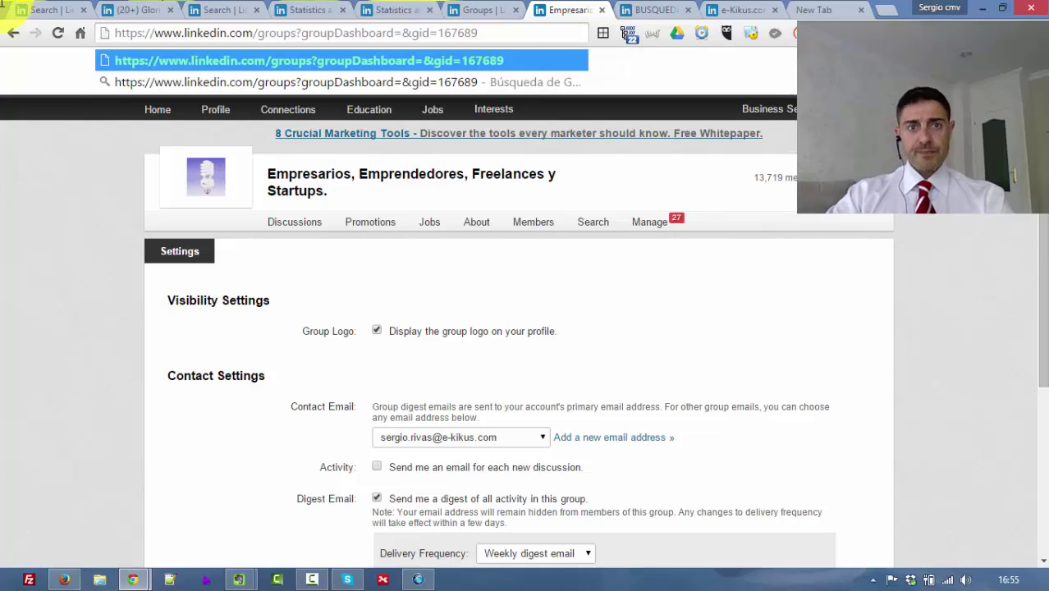
key(Return)
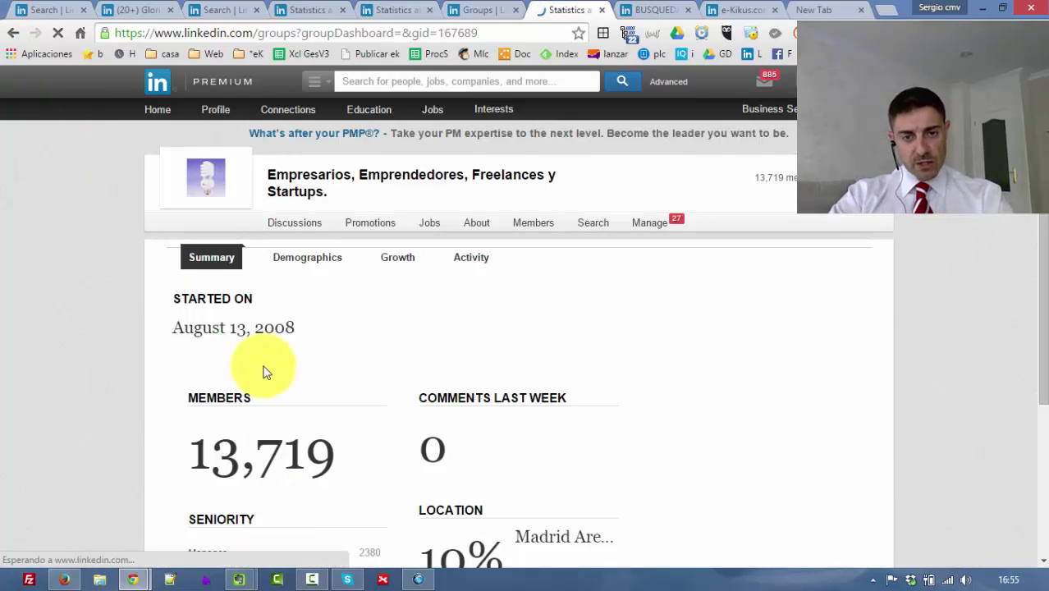
scroll(468, 354, down, 3)
scroll(427, 362, up, 3)
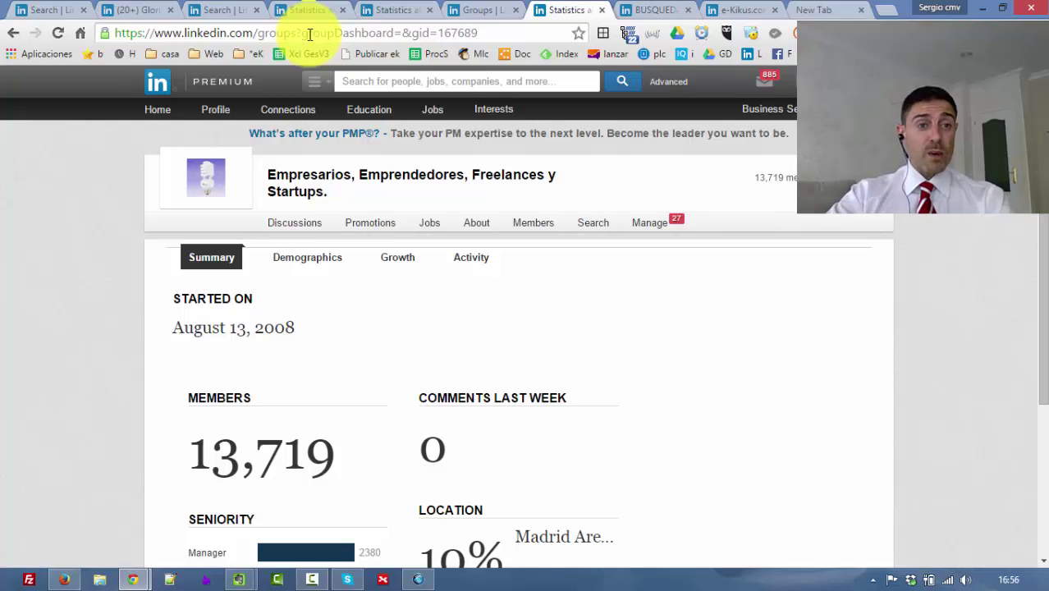
Open the Who's Viewed Your Profile page in a new tab and switch to it.
mouse_move(216, 109)
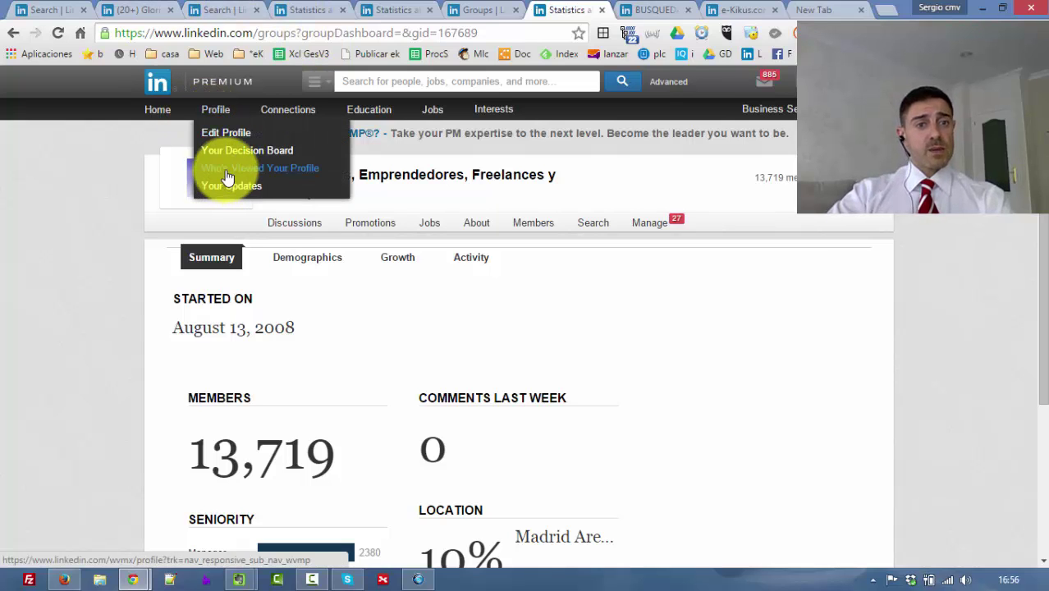
ctrl+click(229, 169)
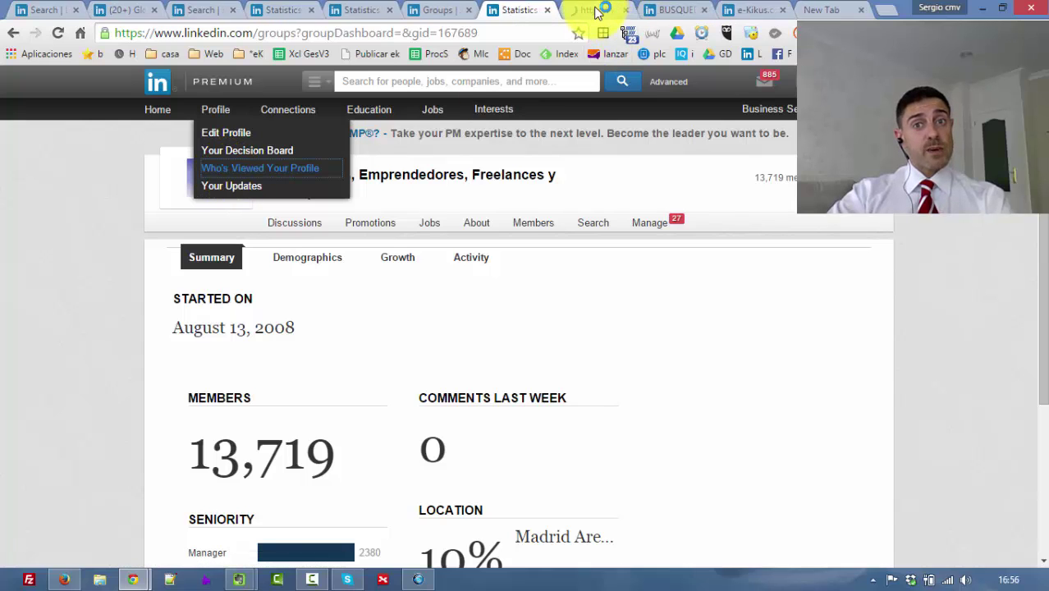
click(598, 10)
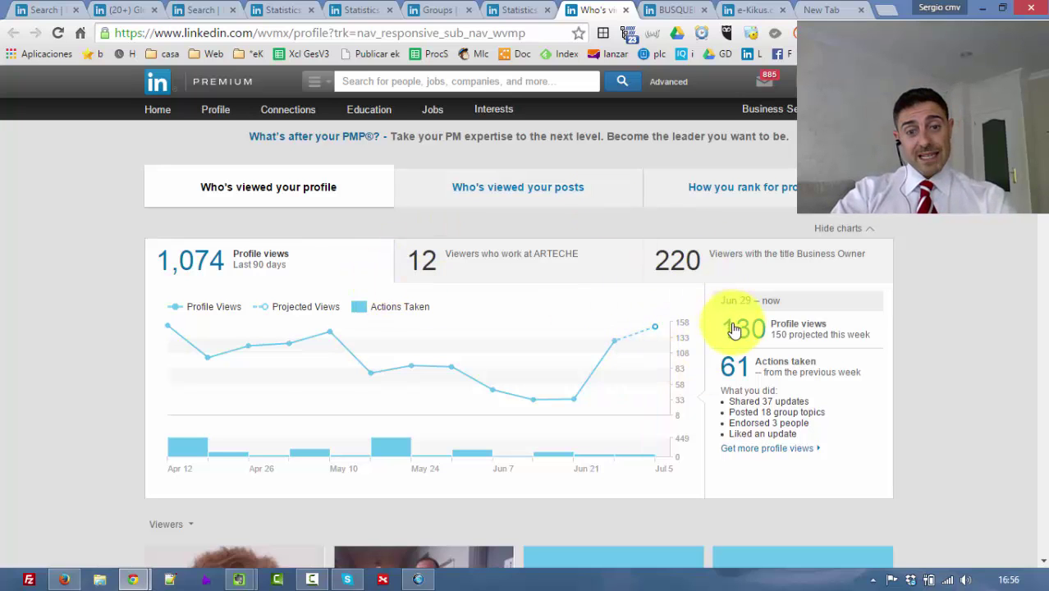
Browse the list of recent profile viewers, and show the Who's viewed your posts analytics.
scroll(738, 344, down, 15)
scroll(749, 353, down, 5)
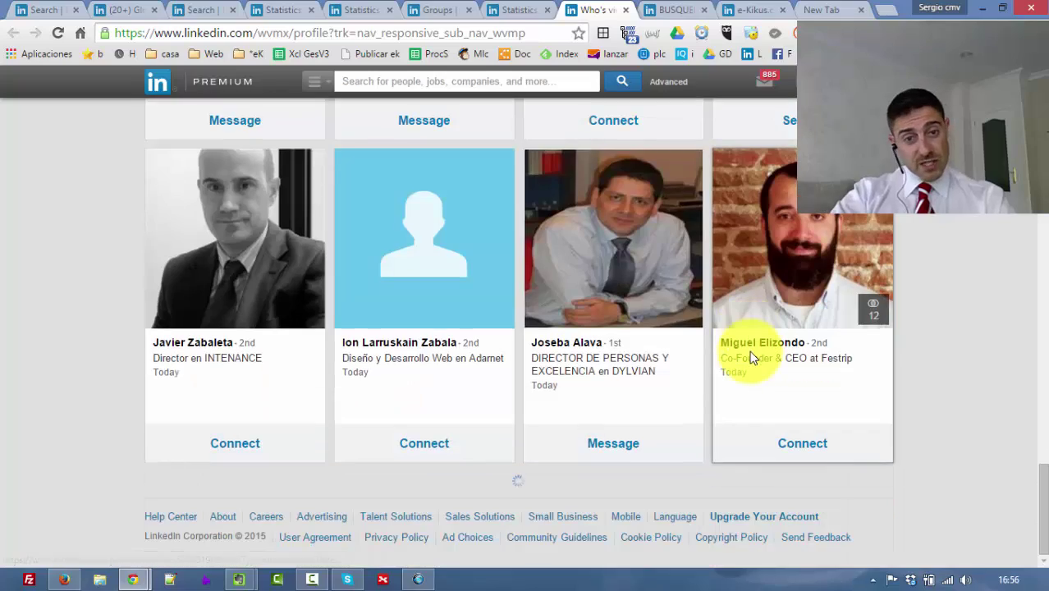
scroll(561, 440, down, 1)
scroll(558, 440, down, 8)
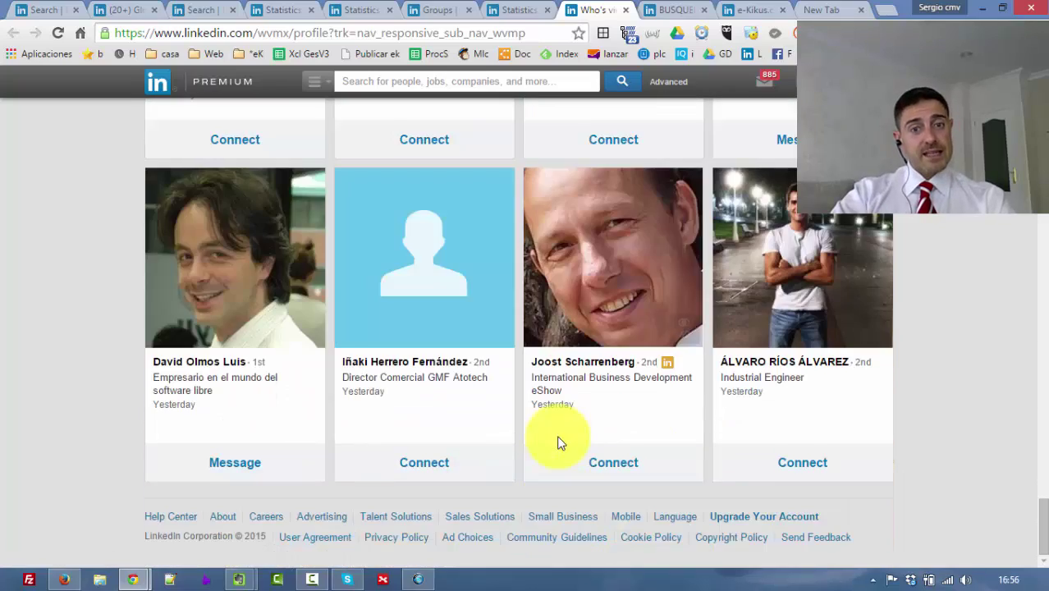
scroll(567, 451, down, 5)
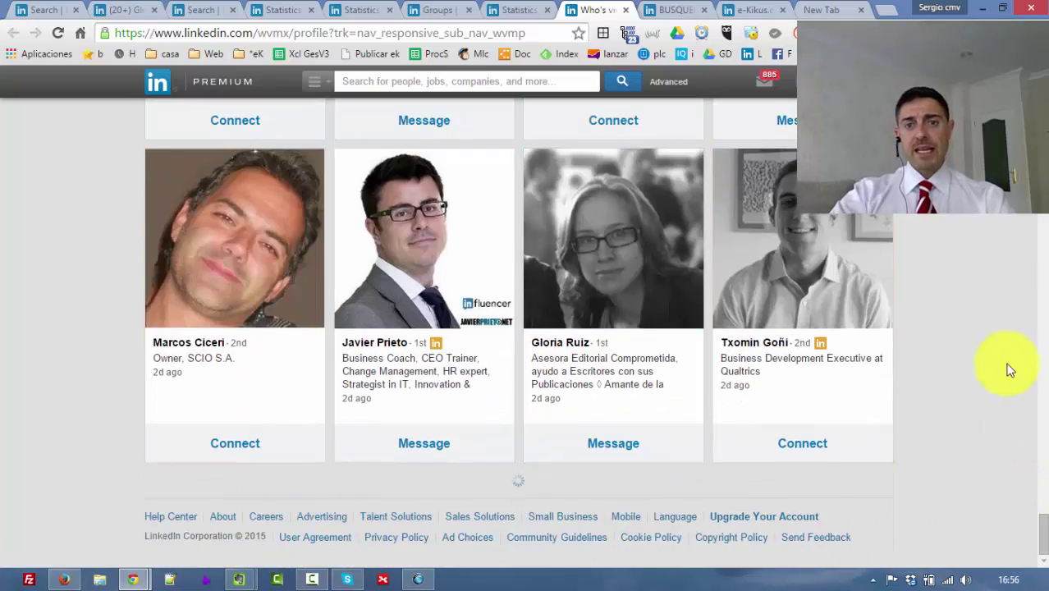
scroll(1001, 298, up, 20)
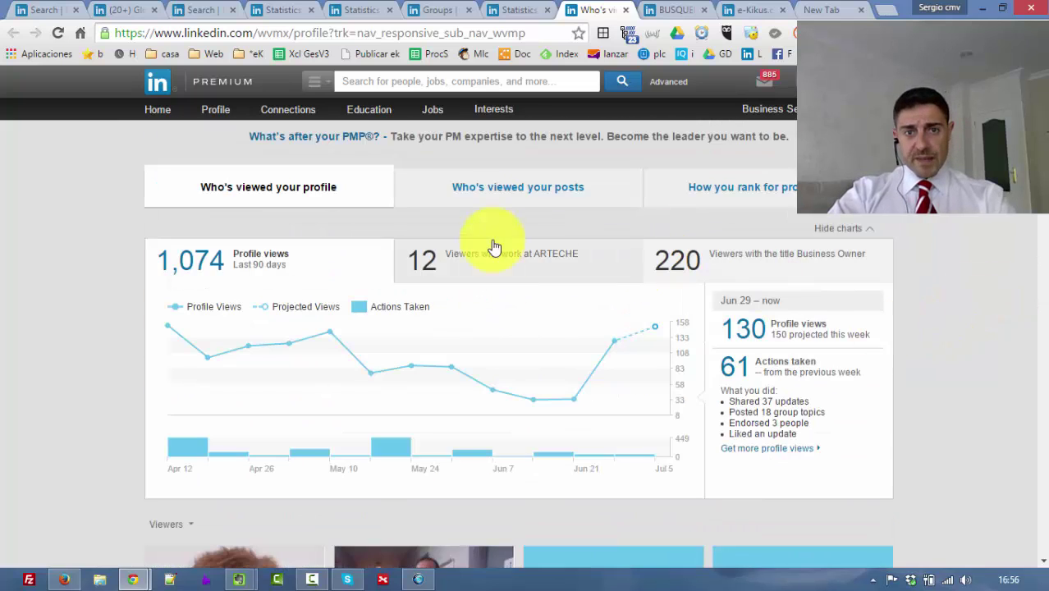
click(507, 185)
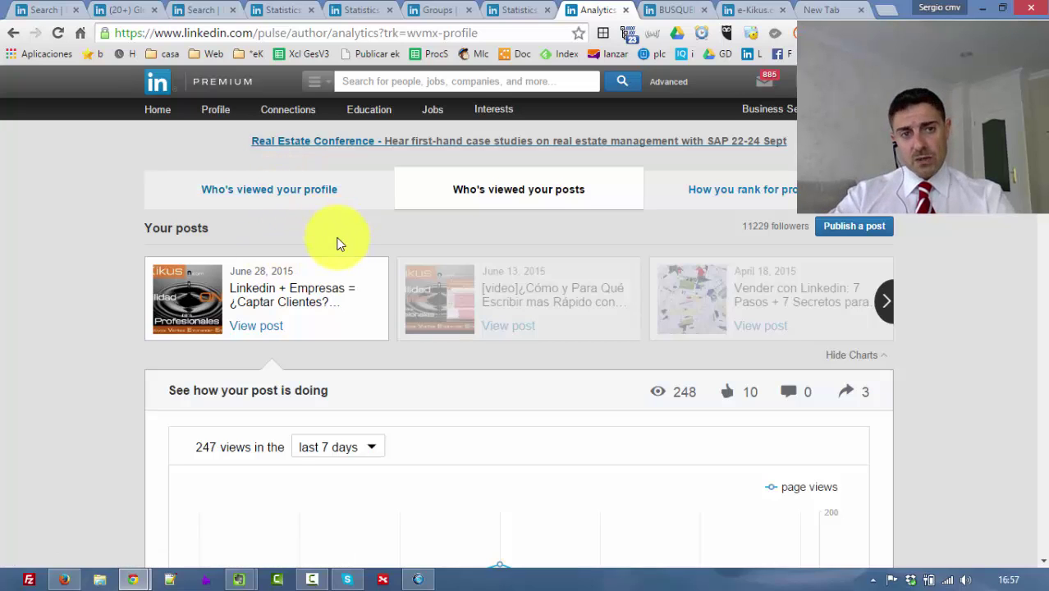
Limit the LinkedIn search to People and run it without keywords.
click(328, 82)
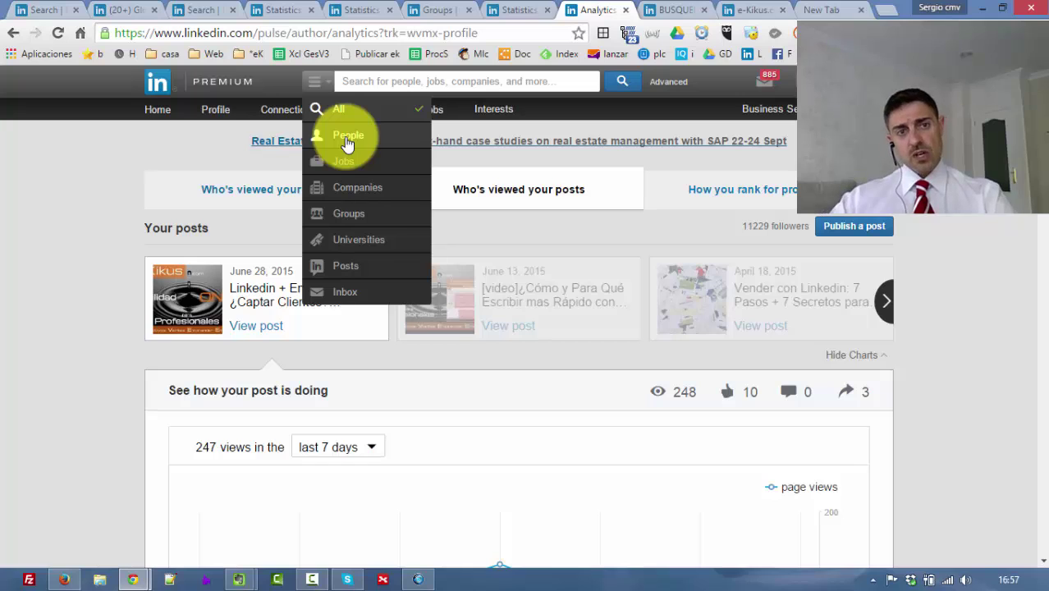
click(347, 141)
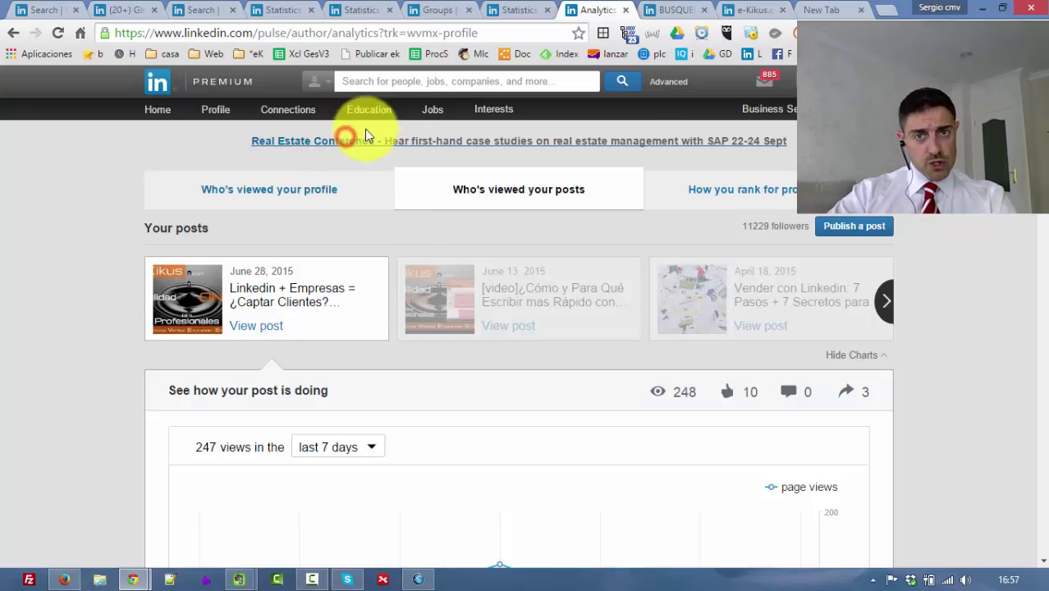
click(624, 83)
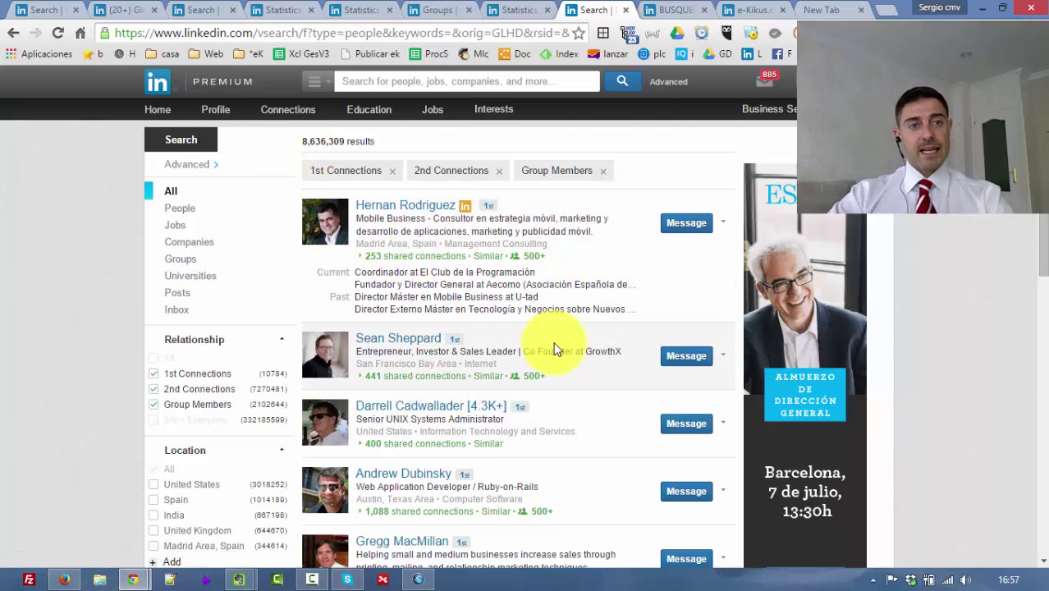
Return to the statistics page of the Empresarios, Emprendedores, Freelances y Startups group and review its summary figures and seniority chart.
click(505, 10)
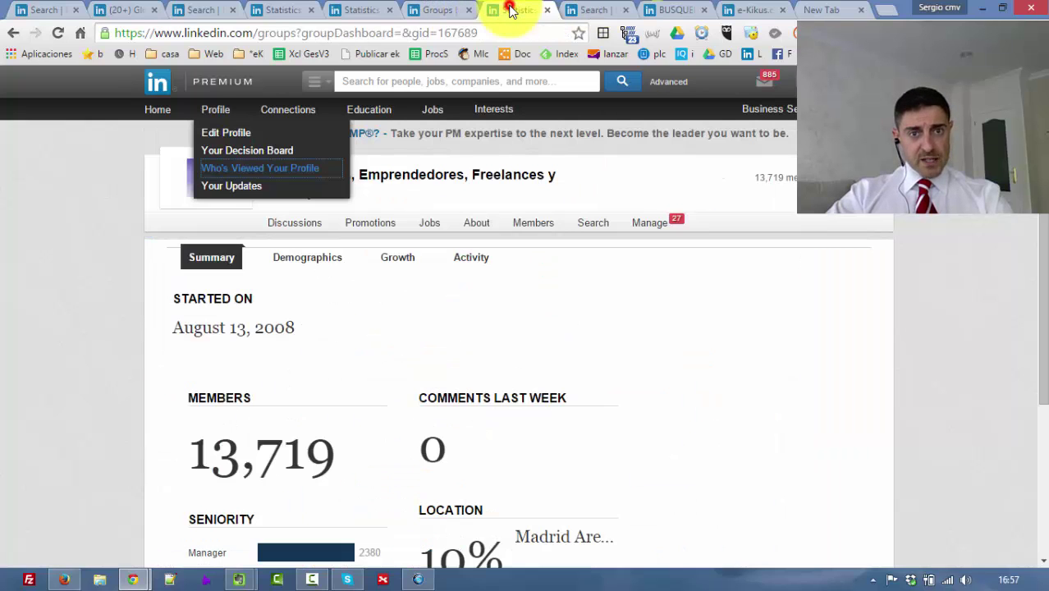
click(920, 257)
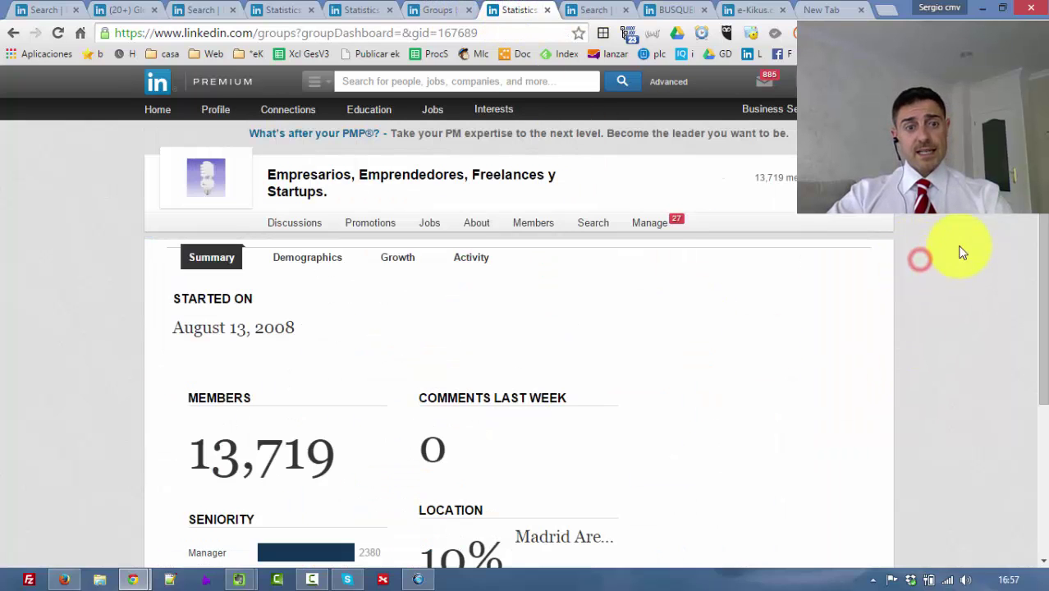
scroll(464, 428, down, 2)
scroll(461, 429, up, 2)
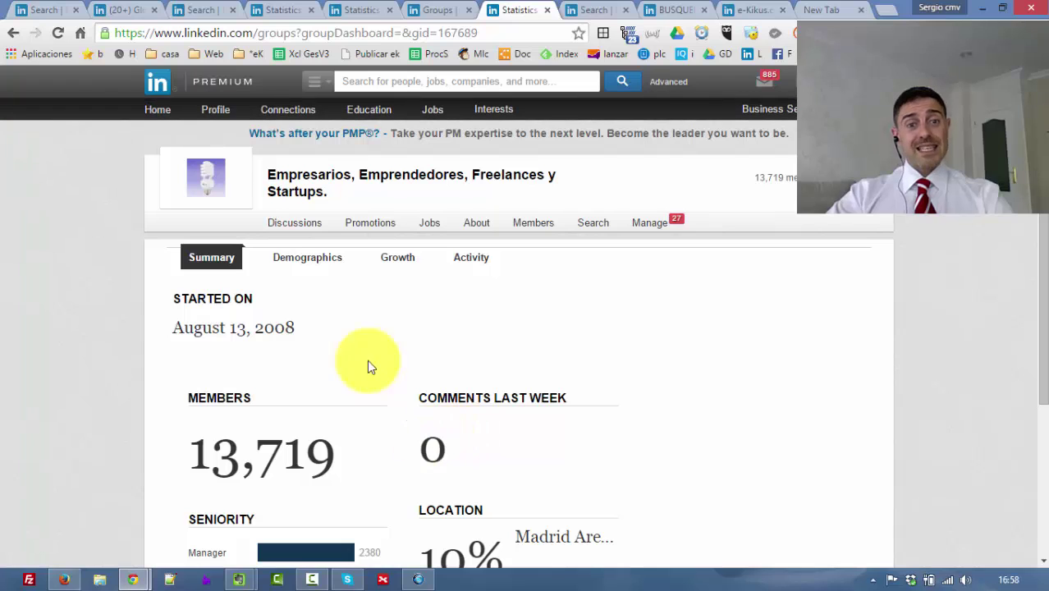
scroll(318, 356, down, 3)
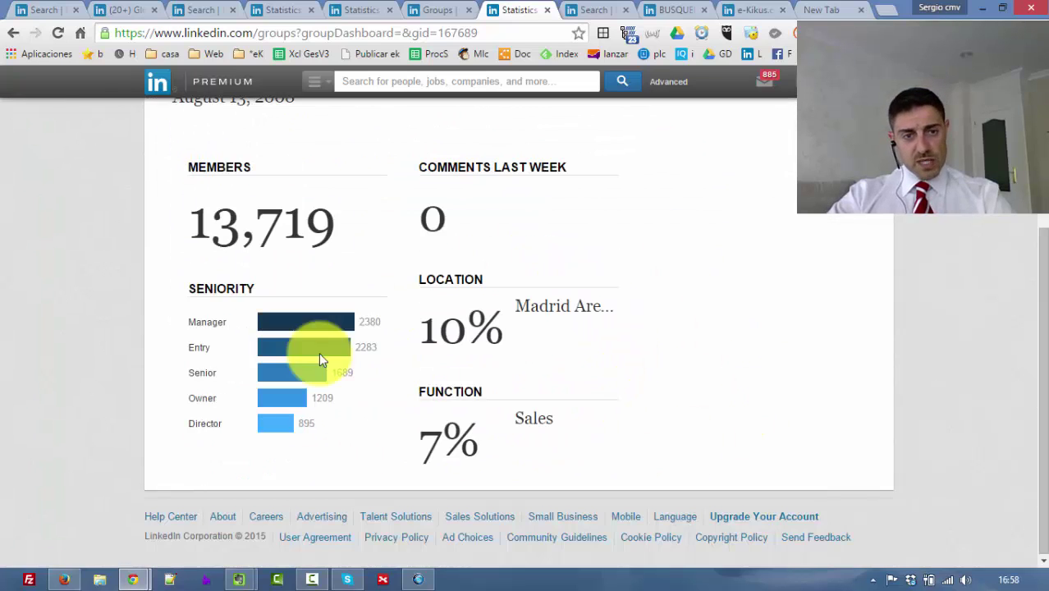
scroll(370, 312, up, 3)
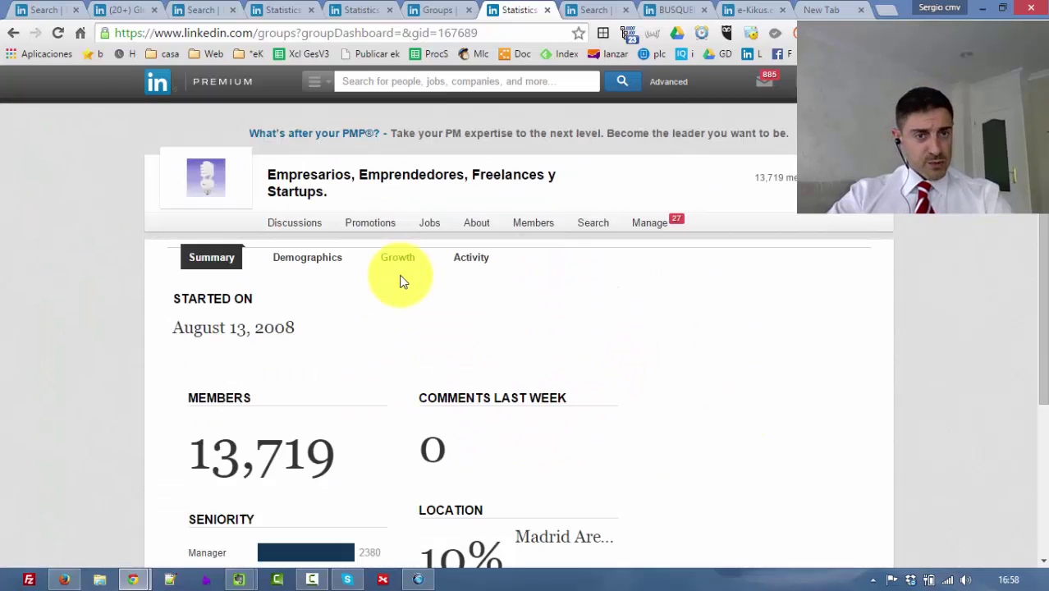
Show the group's Demographics statistics and review the members' breakdown by seniority.
click(323, 260)
scroll(567, 374, down, 3)
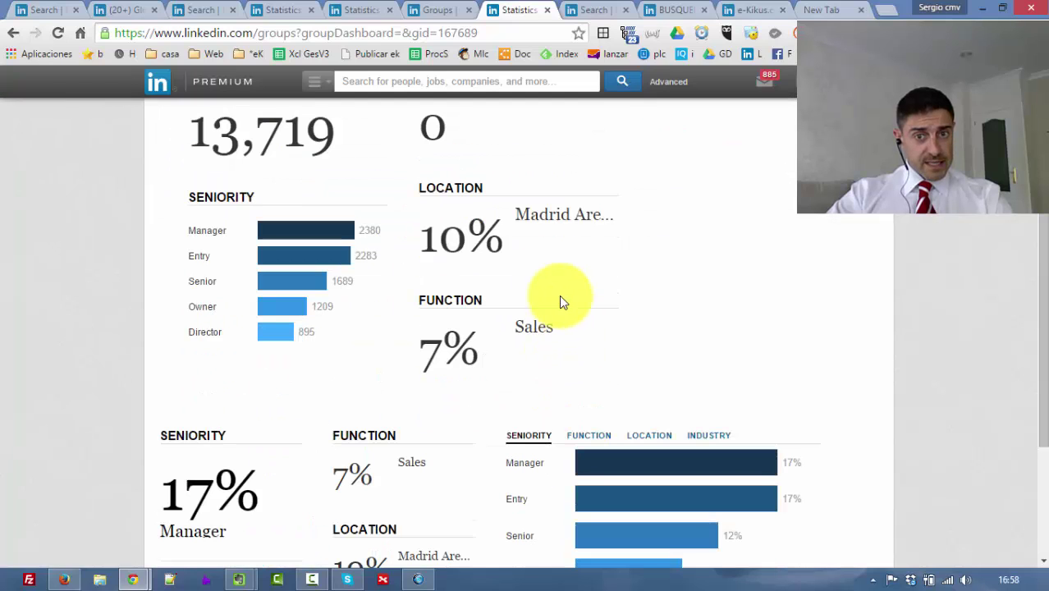
scroll(549, 220, down, 2)
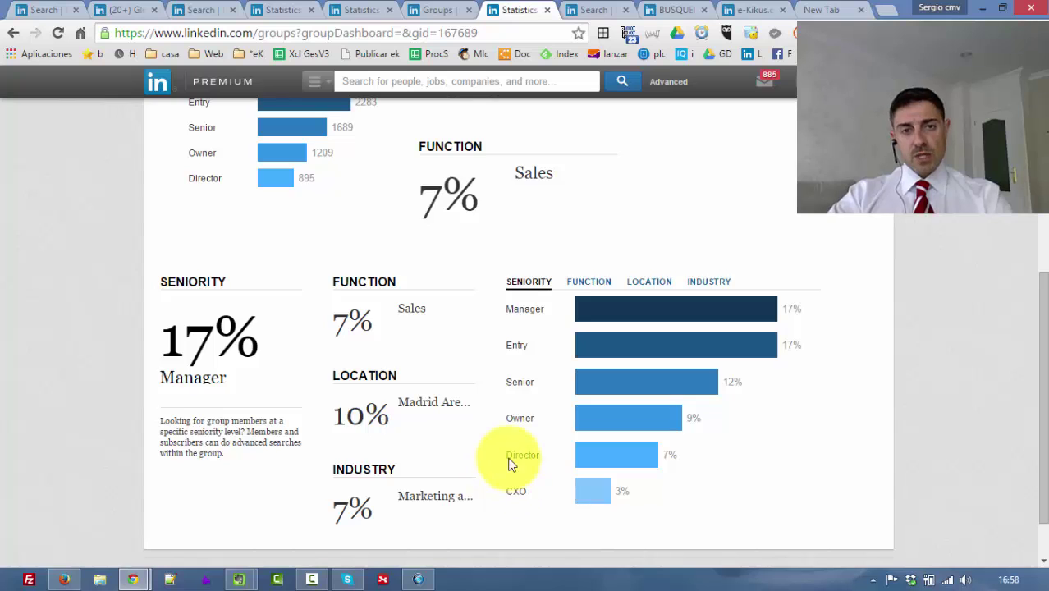
scroll(549, 383, up, 1)
scroll(548, 384, up, 2)
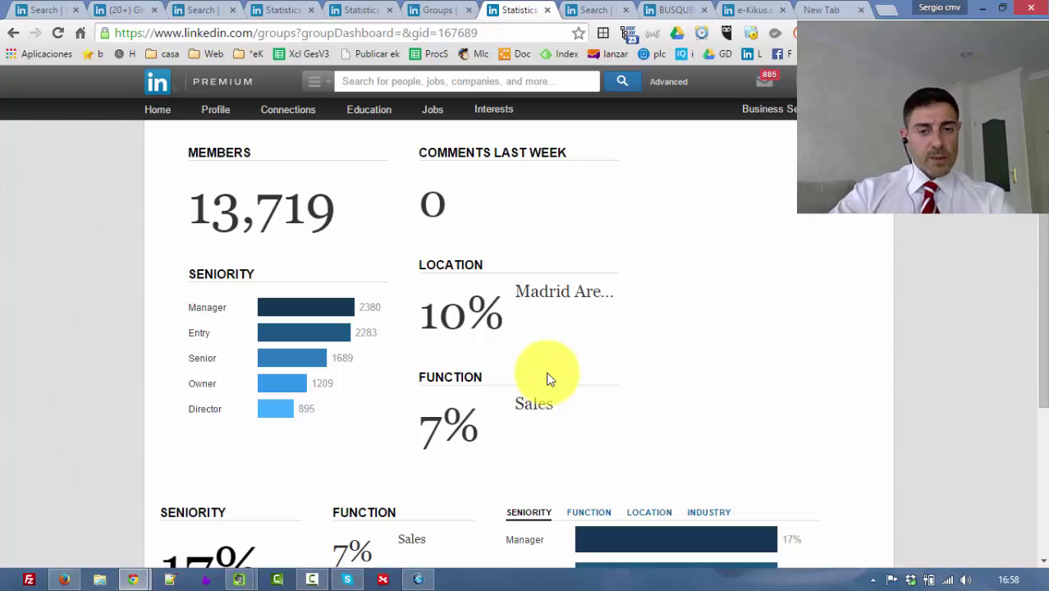
scroll(547, 380, down, 2)
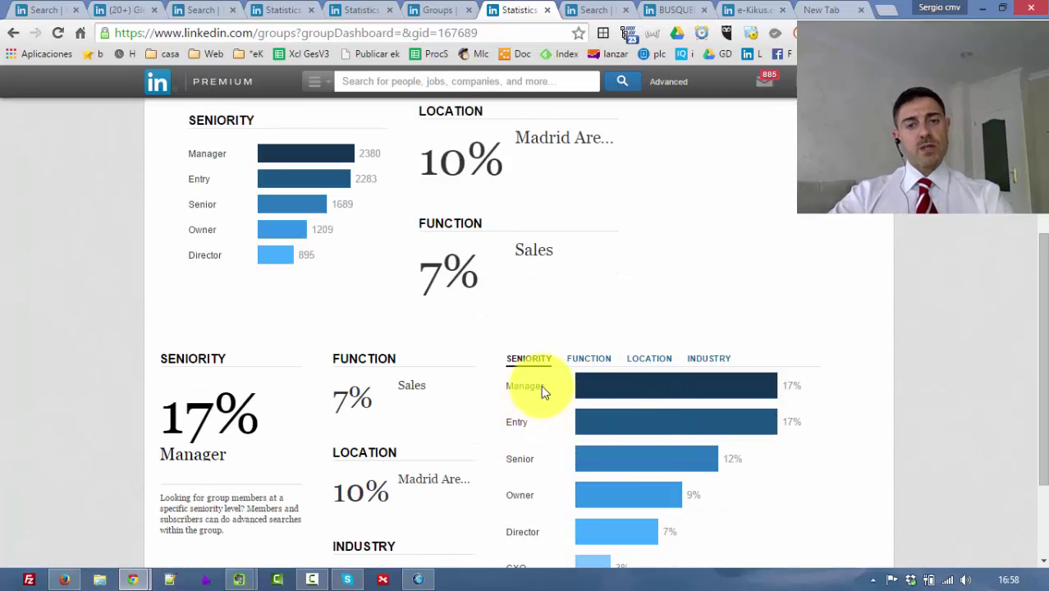
Compare the group's demographics by function, location and industry, and review the industry breakdown alongside the overall figures.
click(578, 360)
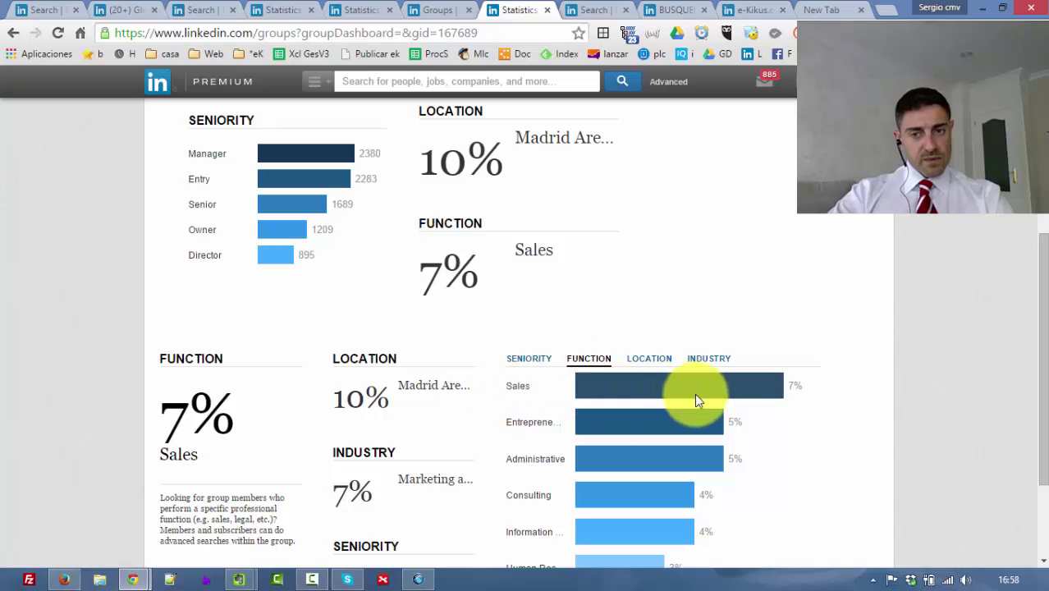
click(646, 360)
scroll(742, 481, down, 1)
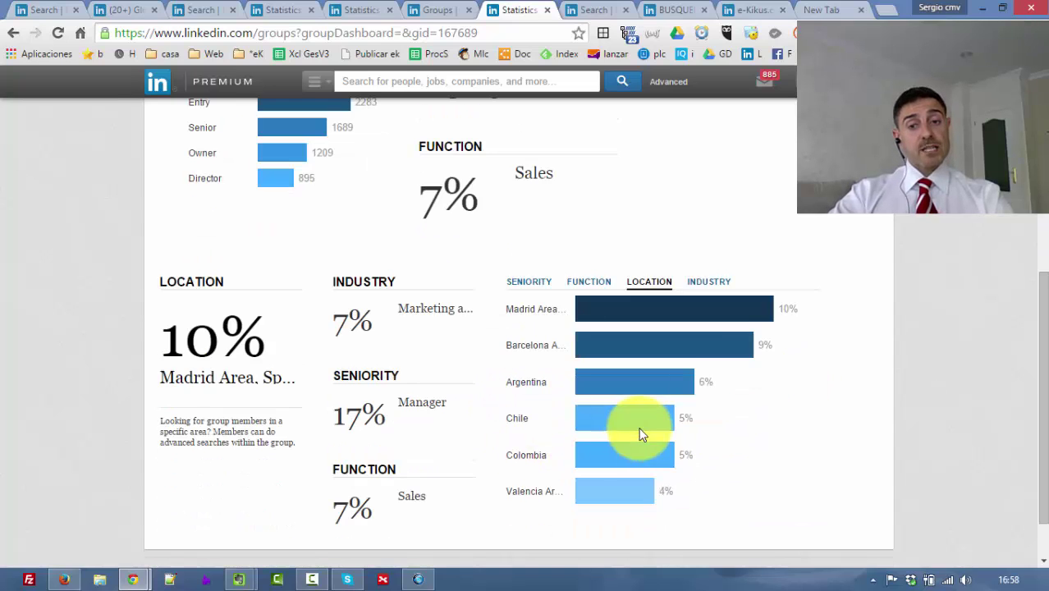
click(709, 281)
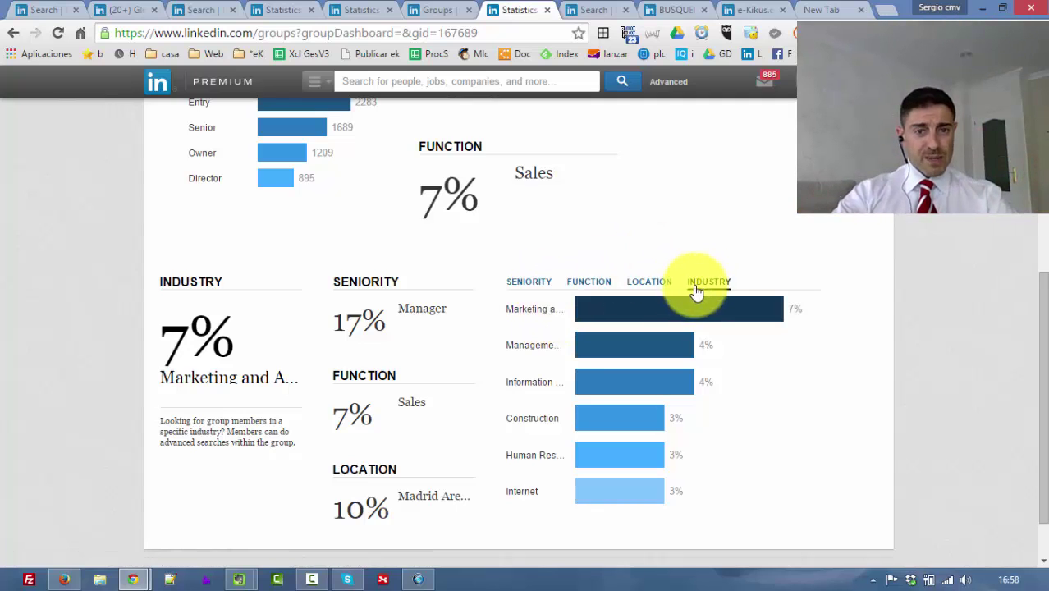
scroll(687, 301, up, 5)
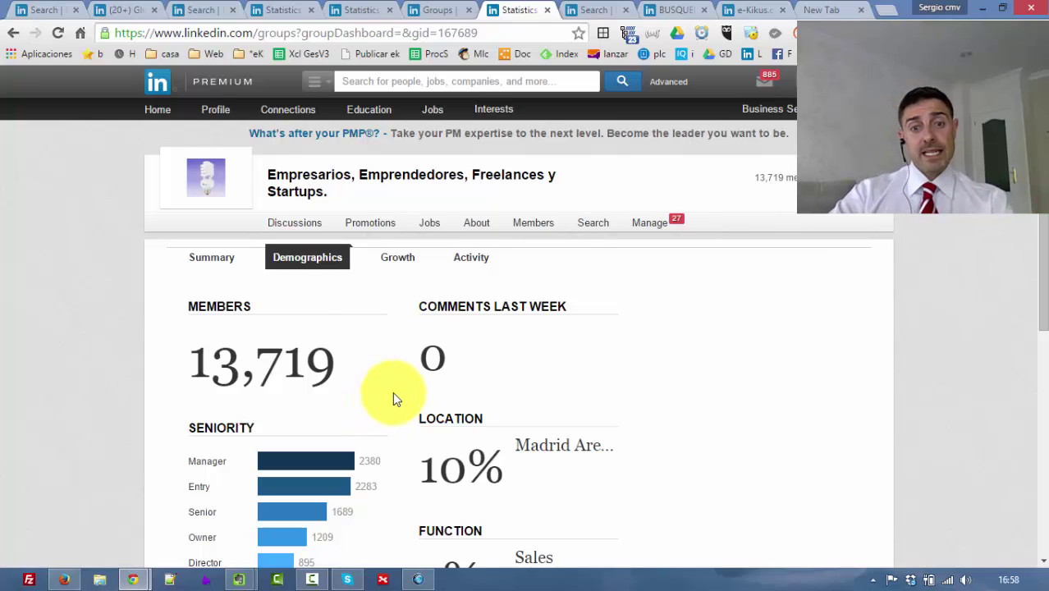
scroll(394, 394, down, 3)
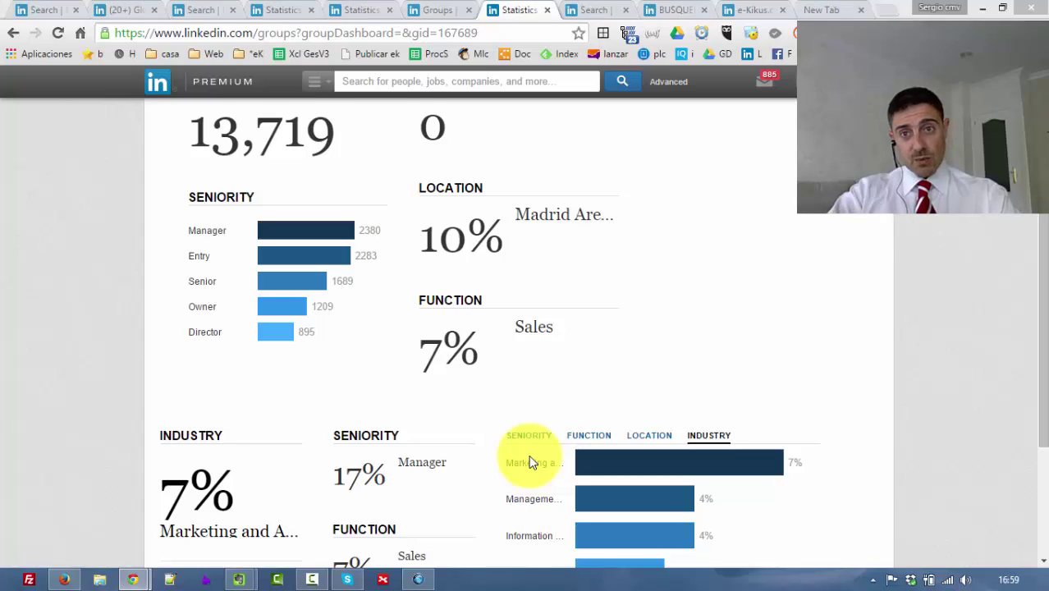
key(alt+Tab)
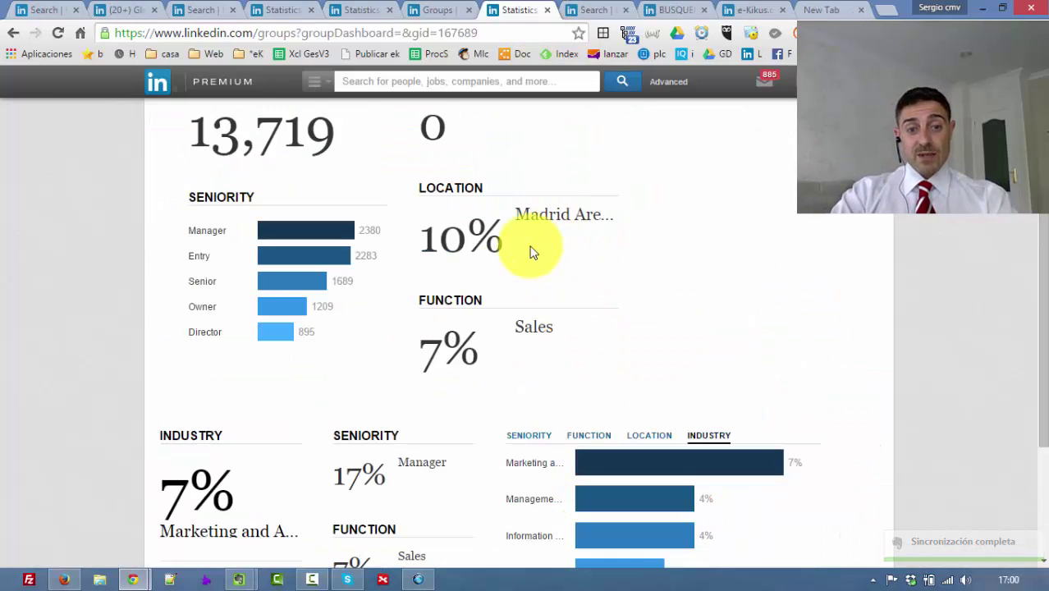
scroll(511, 370, down, 4)
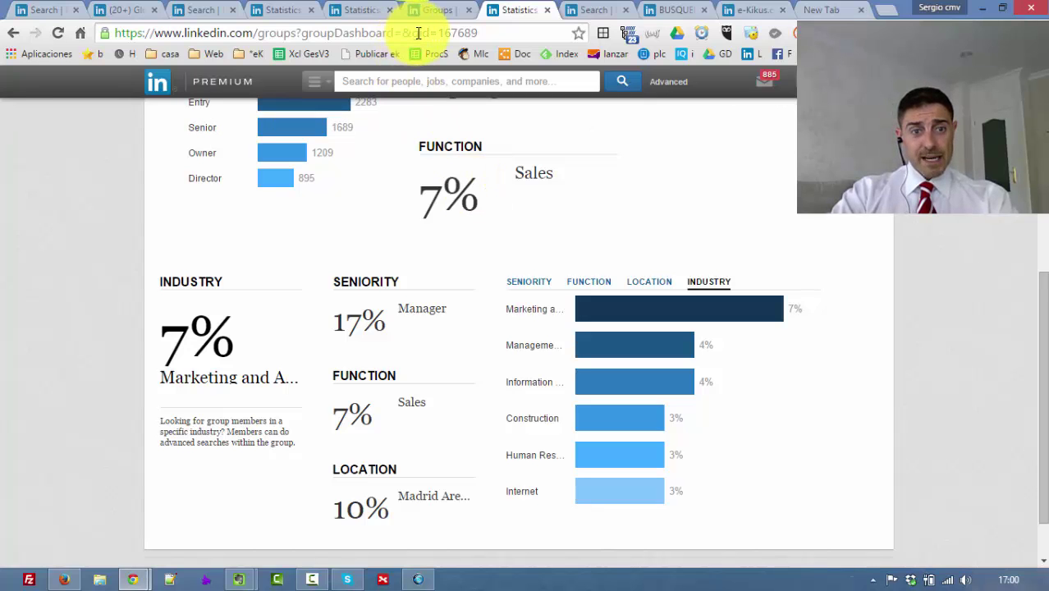
key(alt+Tab)
key(Tab)
key(Tab)
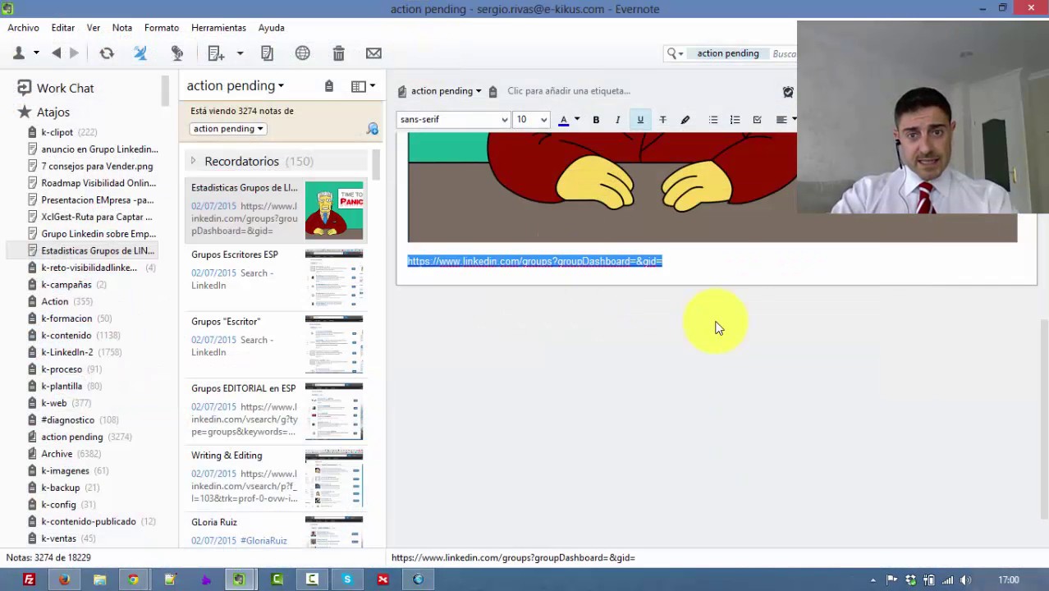
click(715, 263)
drag(714, 262, 407, 261)
mouse_move(429, 577)
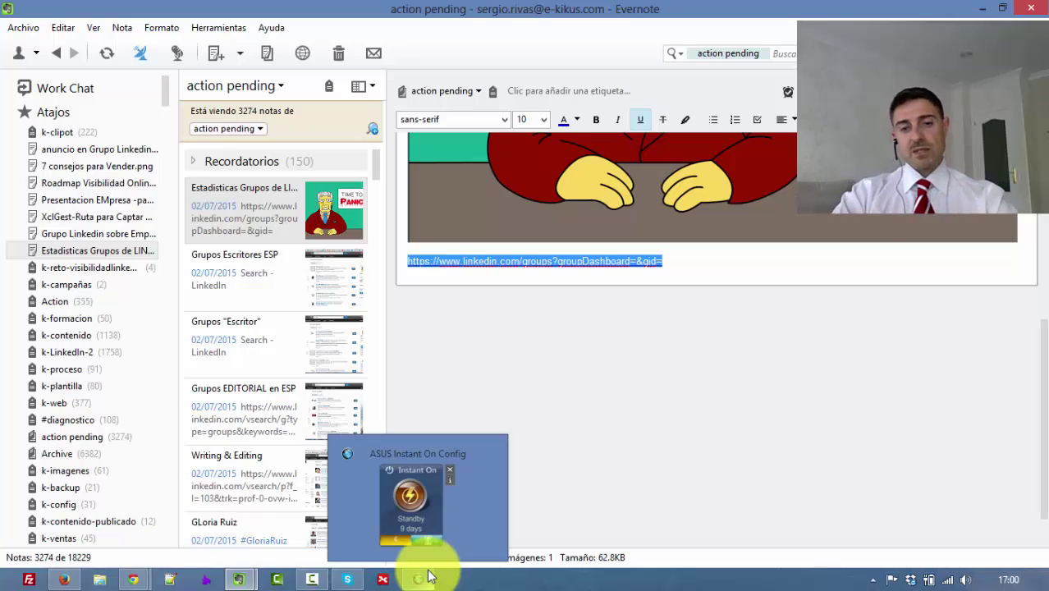
click(674, 260)
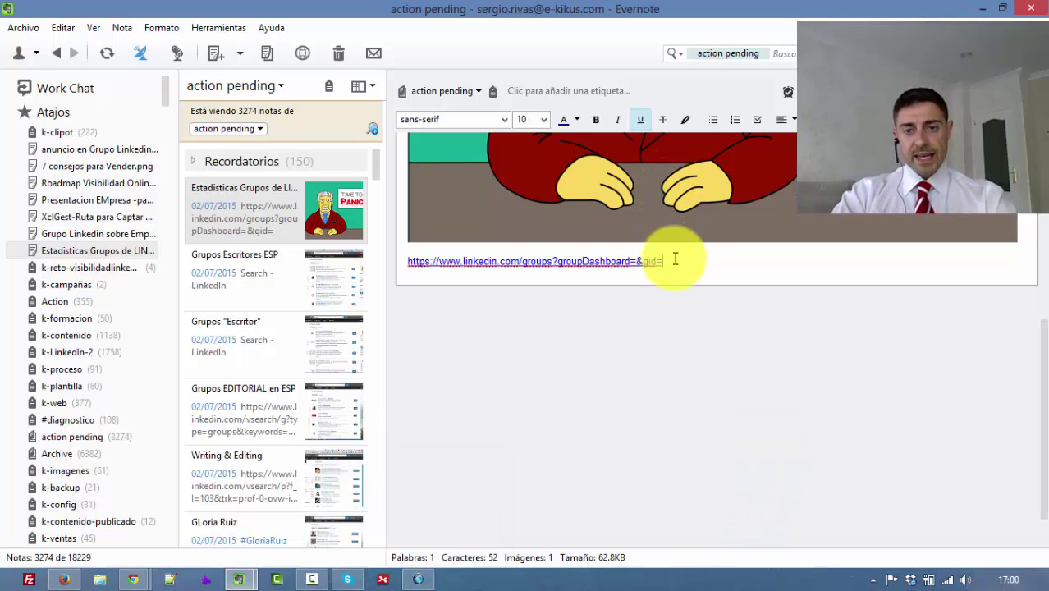
click(668, 262)
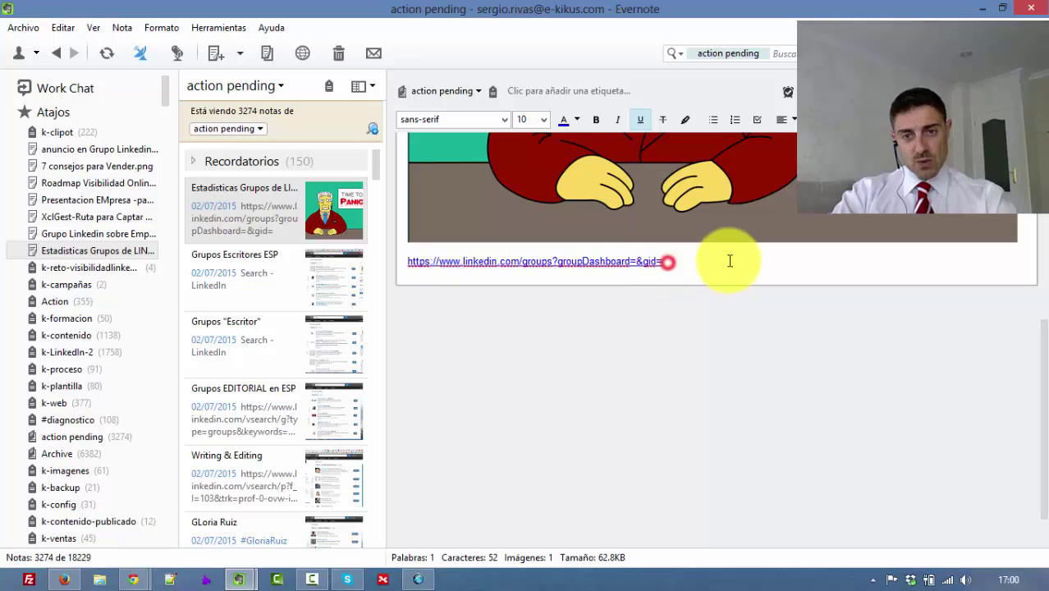
Show the beginning of the group statistics note, and open the Roadmap Visibilidad Online a Cliente note.
scroll(602, 431, up, 5)
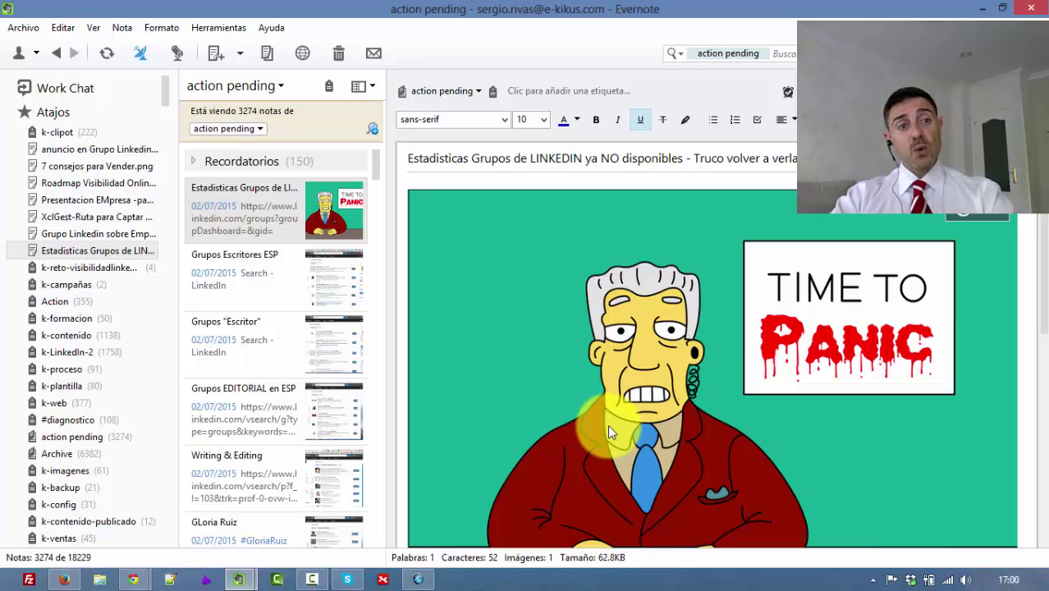
click(68, 184)
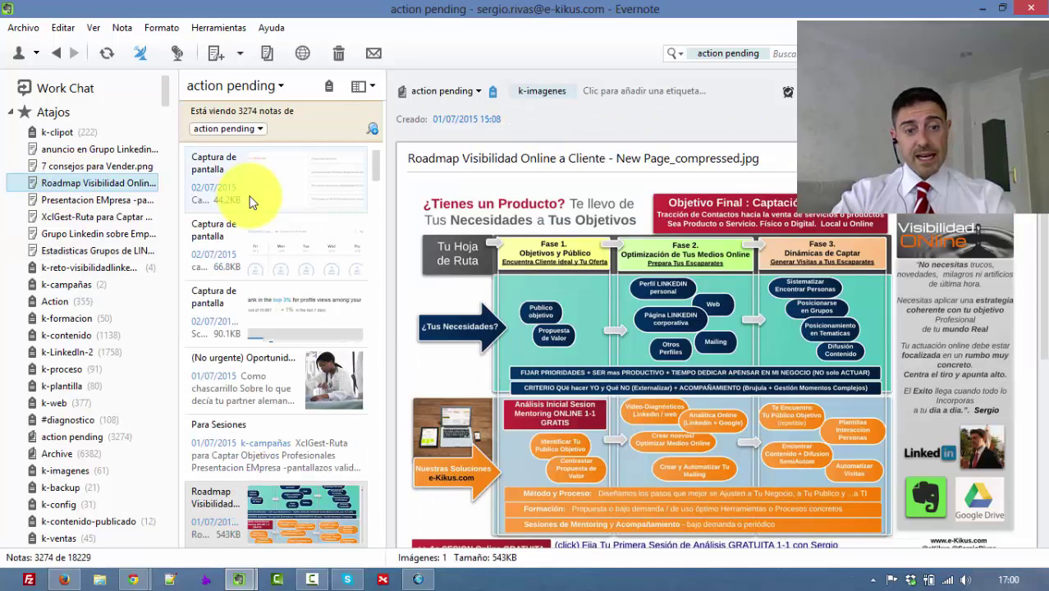